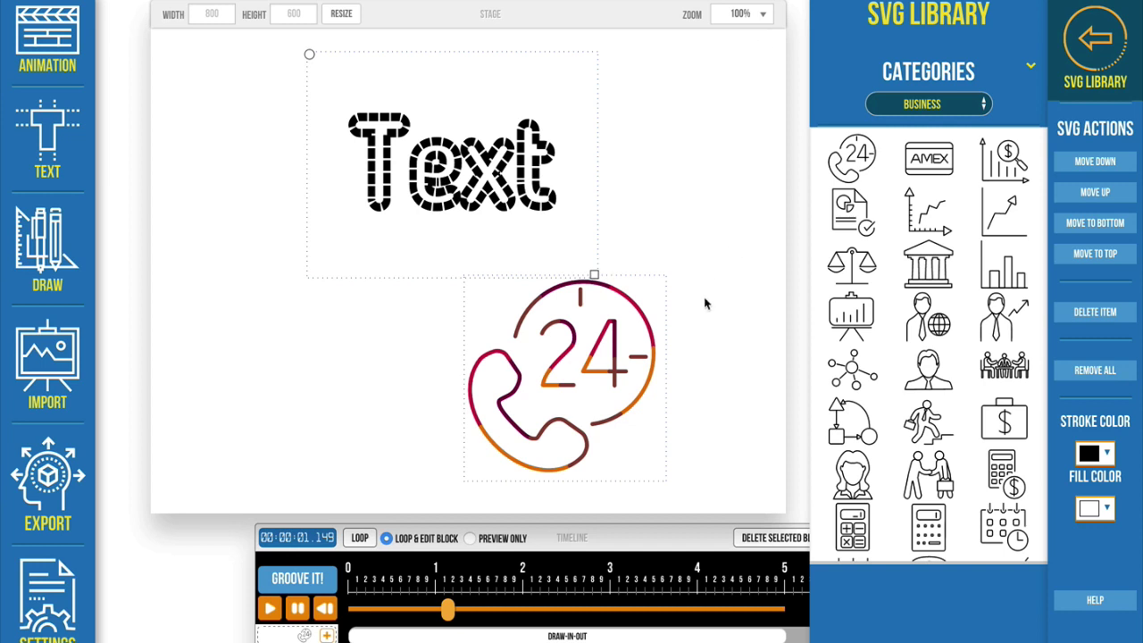
Move the dashed Text left on the stage and preview the phone icon's animation earlier.
{"action": "mouse_move", "coordinate": [444, 132]}
{"action": "left_mouse_down"}
{"action": "mouse_move", "coordinate": [292, 162]}
{"action": "mouse_move", "coordinate": [343, 133]}
{"action": "left_mouse_up"}
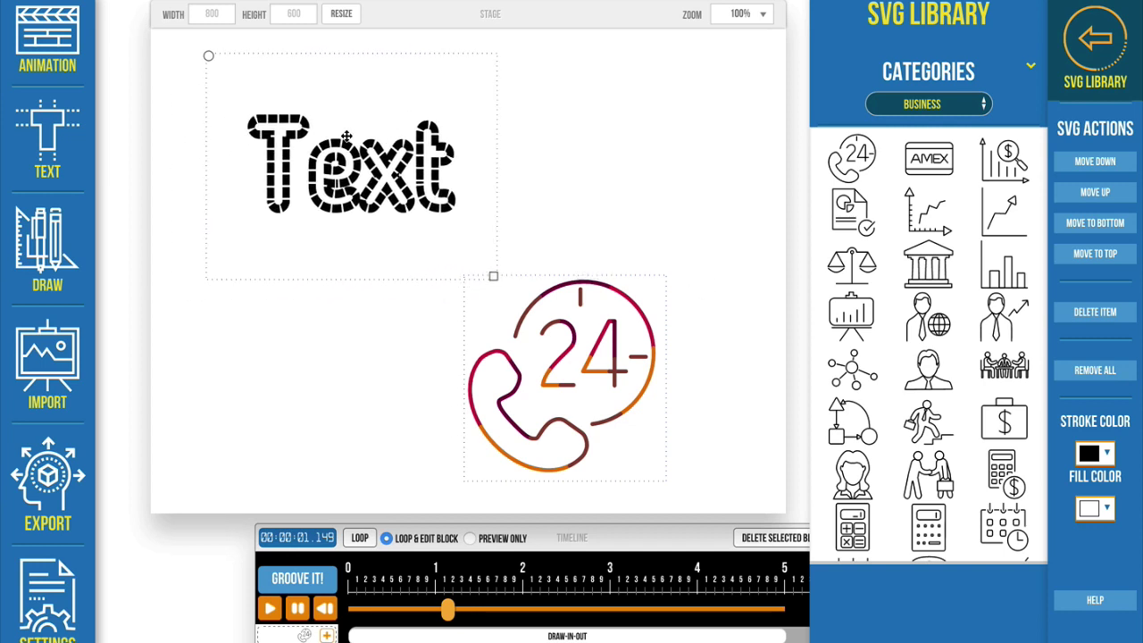
{"action": "left_click", "coordinate": [570, 342]}
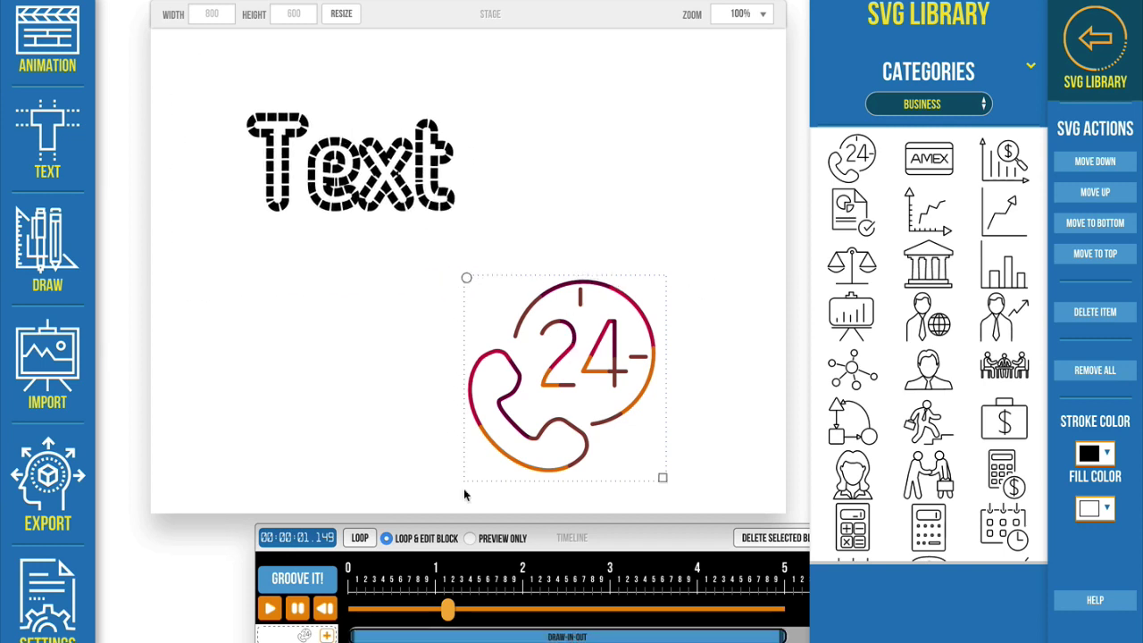
{"action": "mouse_move", "coordinate": [448, 610]}
{"action": "left_mouse_down"}
{"action": "mouse_move", "coordinate": [380, 608]}
{"action": "mouse_move", "coordinate": [479, 608]}
{"action": "left_mouse_up"}
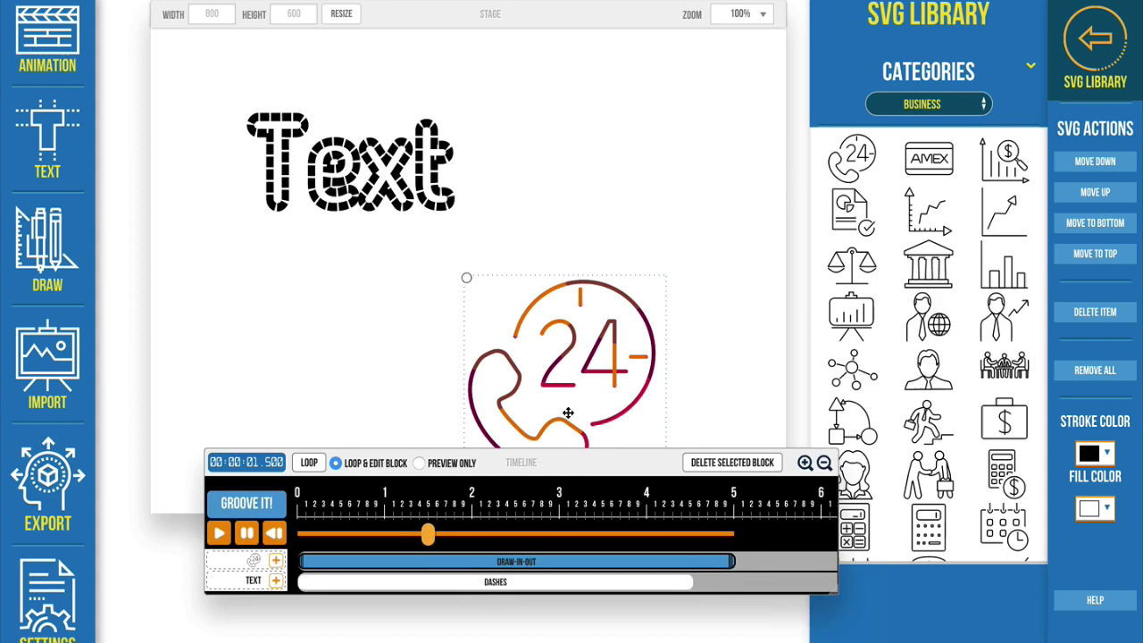
Move the timeline panel left and up, and make it wider and taller.
{"action": "left_click_drag", "start_coordinate": [620, 550], "coordinate": [539, 555]}
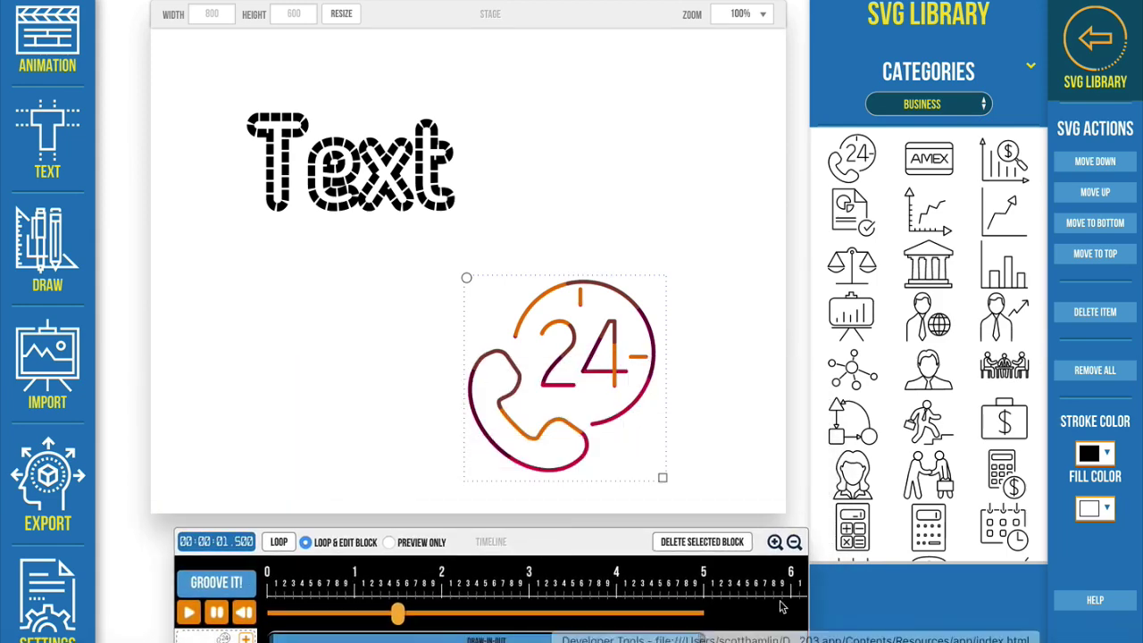
{"action": "left_click_drag", "start_coordinate": [808, 625], "coordinate": [833, 625]}
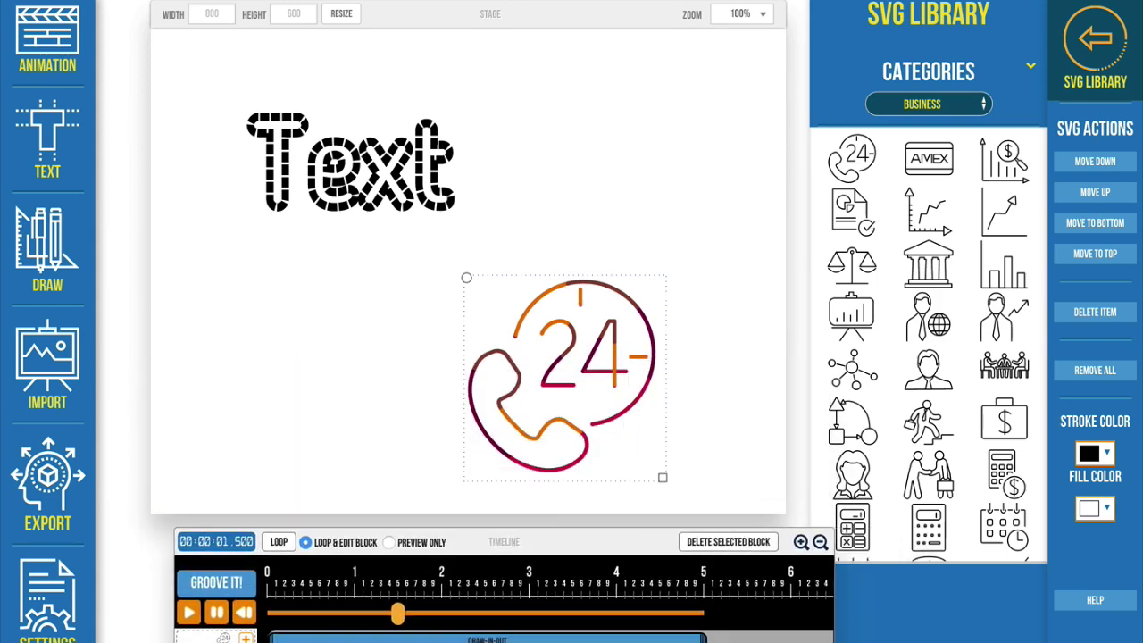
{"action": "left_click_drag", "start_coordinate": [625, 540], "coordinate": [644, 406]}
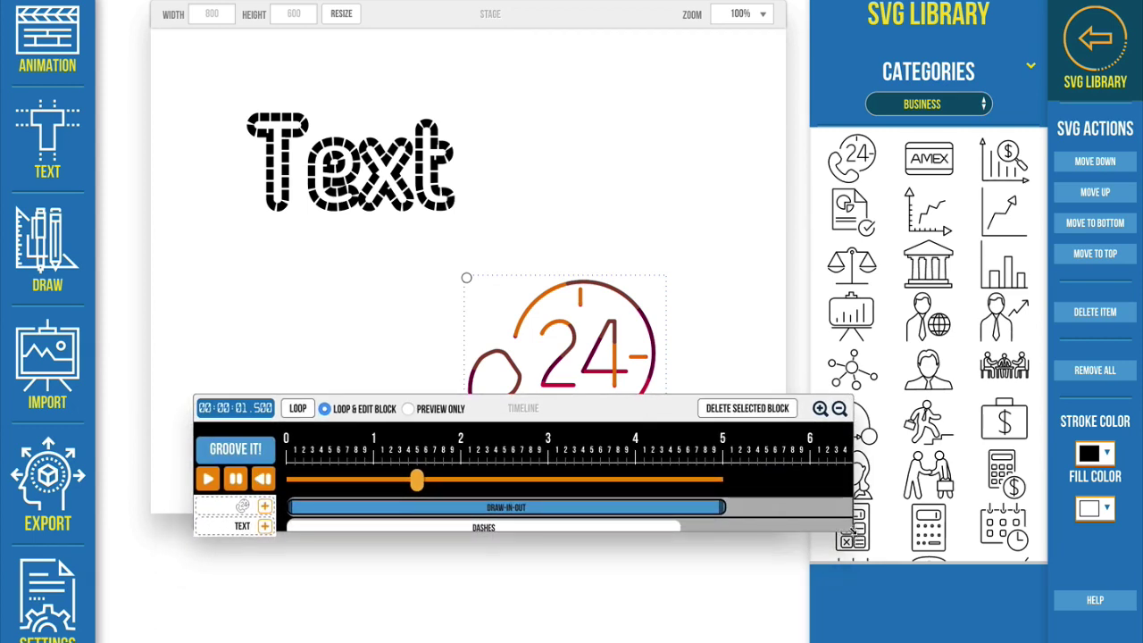
{"action": "left_click_drag", "start_coordinate": [861, 537], "coordinate": [855, 600]}
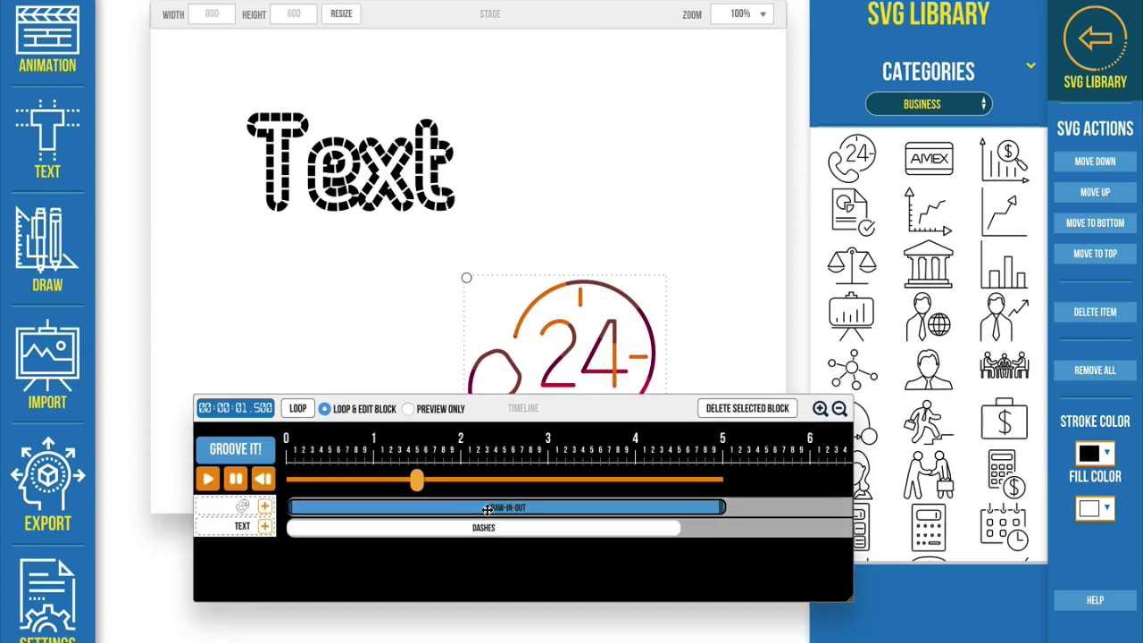
Select the Text's dashes and phone icon's draw-in-out blocks, then lower the timeline.
{"action": "left_click", "coordinate": [466, 529]}
{"action": "left_click", "coordinate": [411, 508]}
{"action": "left_click_drag", "start_coordinate": [564, 409], "coordinate": [554, 458]}
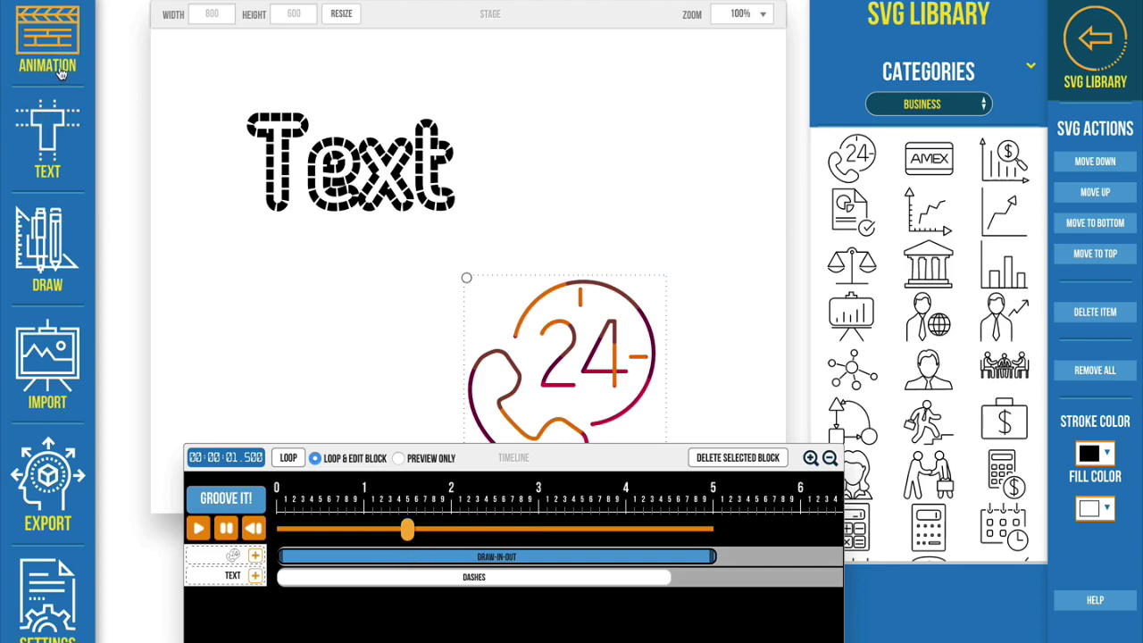
Review the Text's dash settings in the animation sidebar, then close it.
{"action": "left_click", "coordinate": [47, 41]}
{"action": "scroll", "coordinate": [159, 185], "scroll_direction": "up", "scroll_amount": 5}
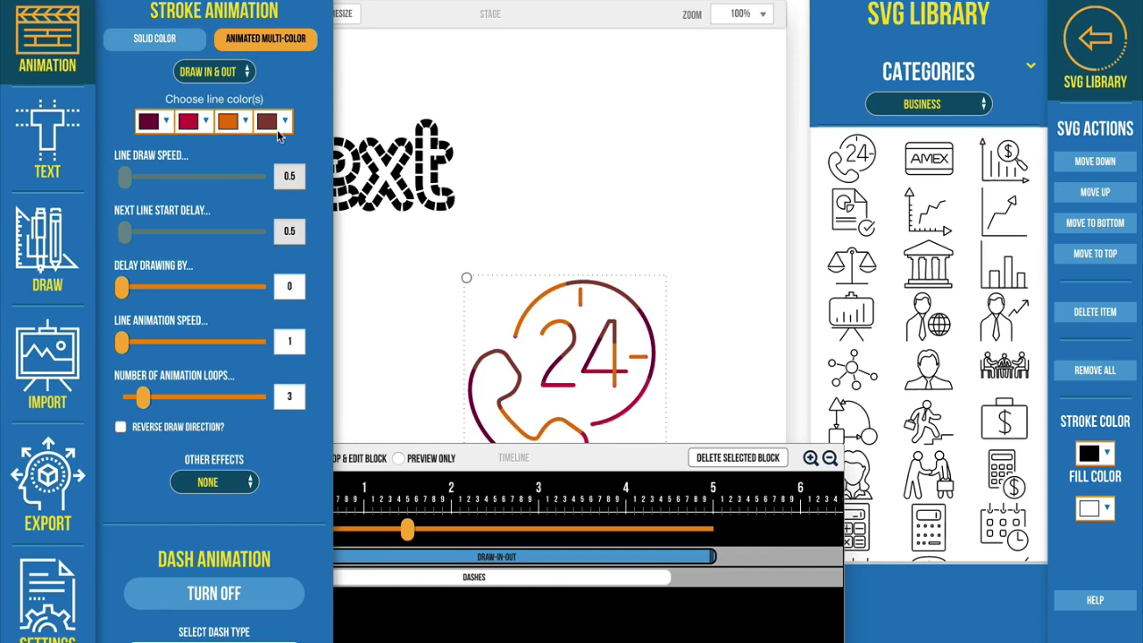
{"action": "left_click", "coordinate": [388, 173]}
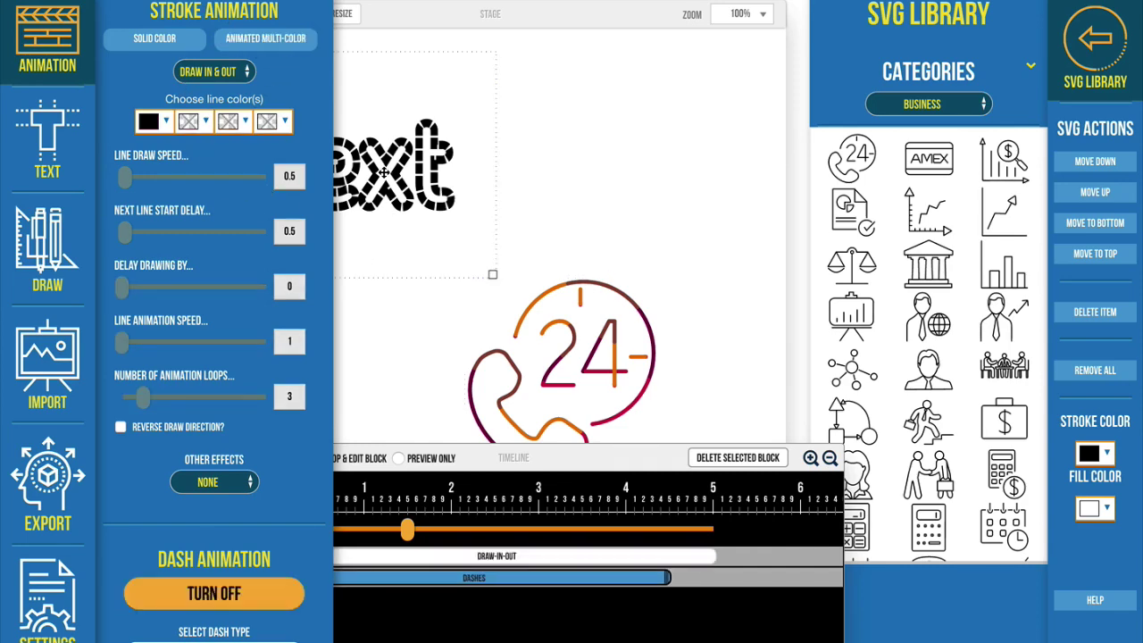
{"action": "scroll", "coordinate": [244, 433], "scroll_direction": "down", "scroll_amount": 5}
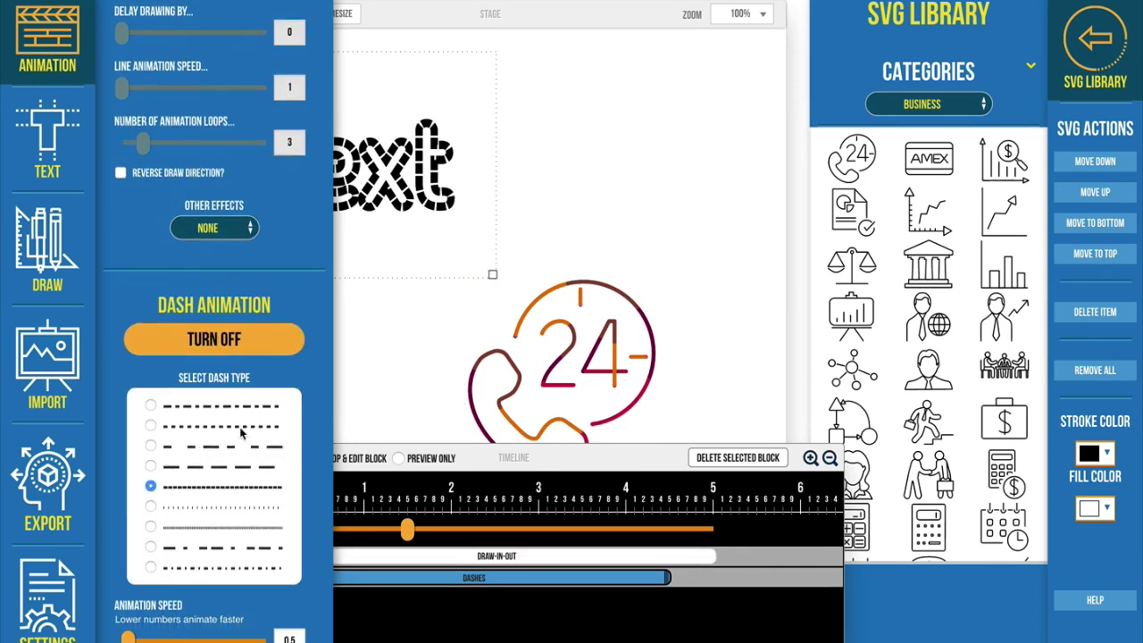
{"action": "scroll", "coordinate": [239, 454], "scroll_direction": "up", "scroll_amount": 2}
{"action": "scroll", "coordinate": [240, 451], "scroll_direction": "up", "scroll_amount": 1}
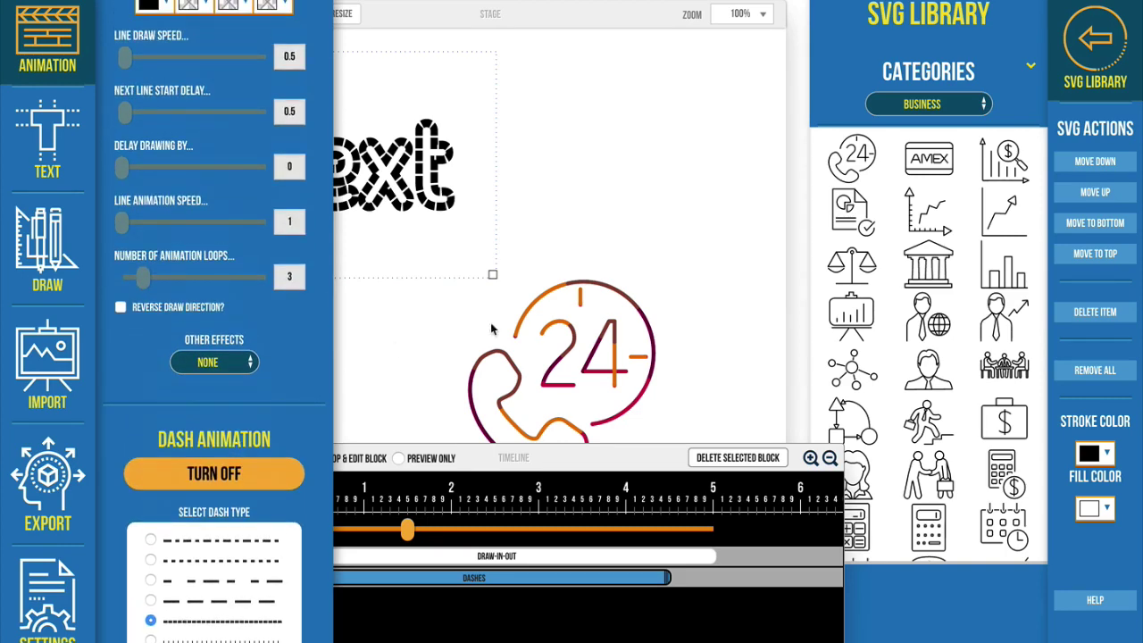
{"action": "left_click", "coordinate": [571, 346]}
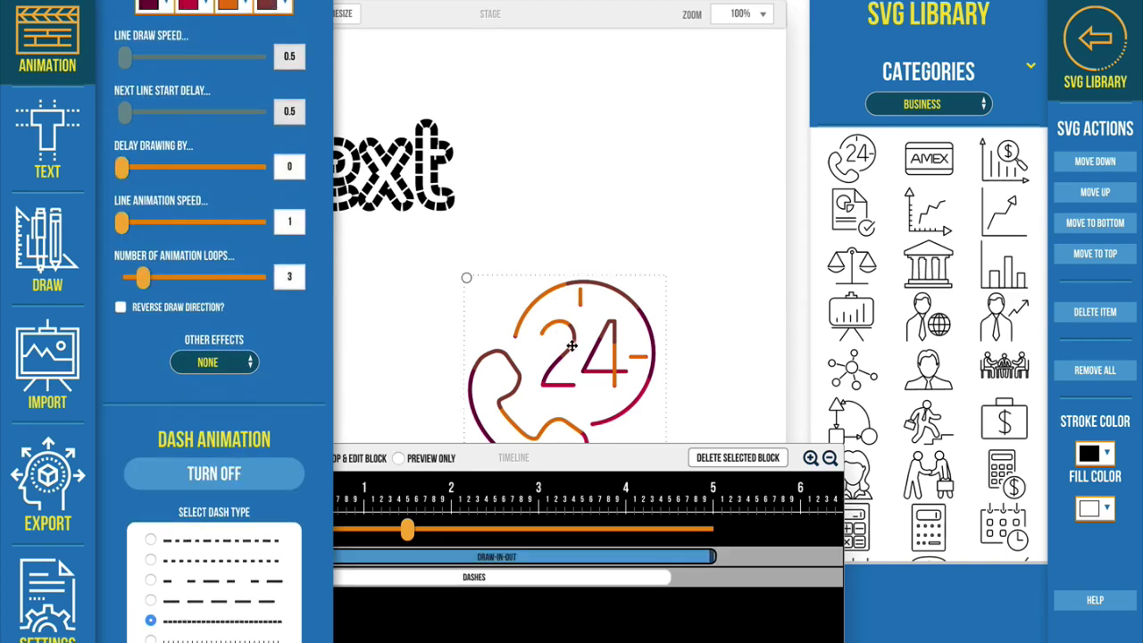
{"action": "left_click", "coordinate": [416, 196]}
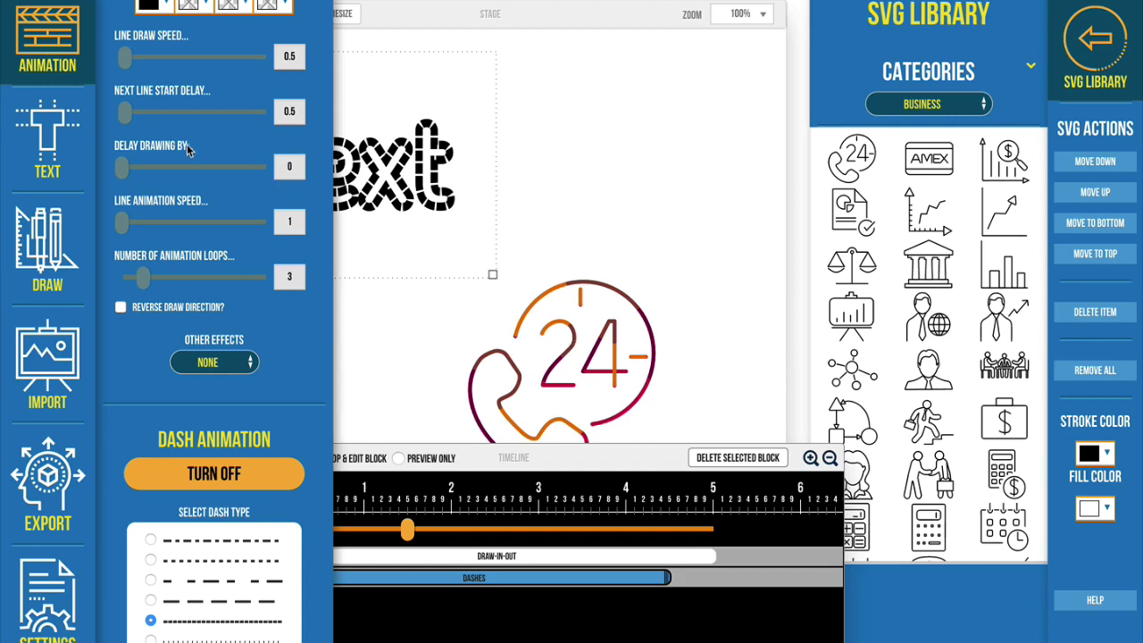
{"action": "left_click", "coordinate": [56, 59]}
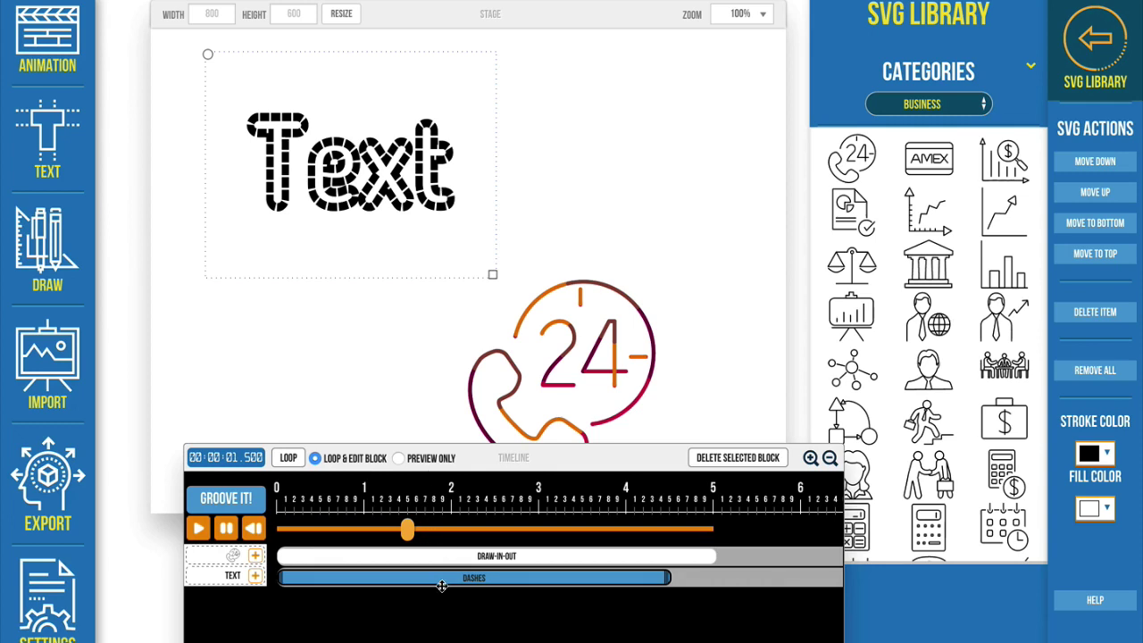
Show the animation settings for the phone icon's draw-in-out block.
{"action": "left_click", "coordinate": [458, 555]}
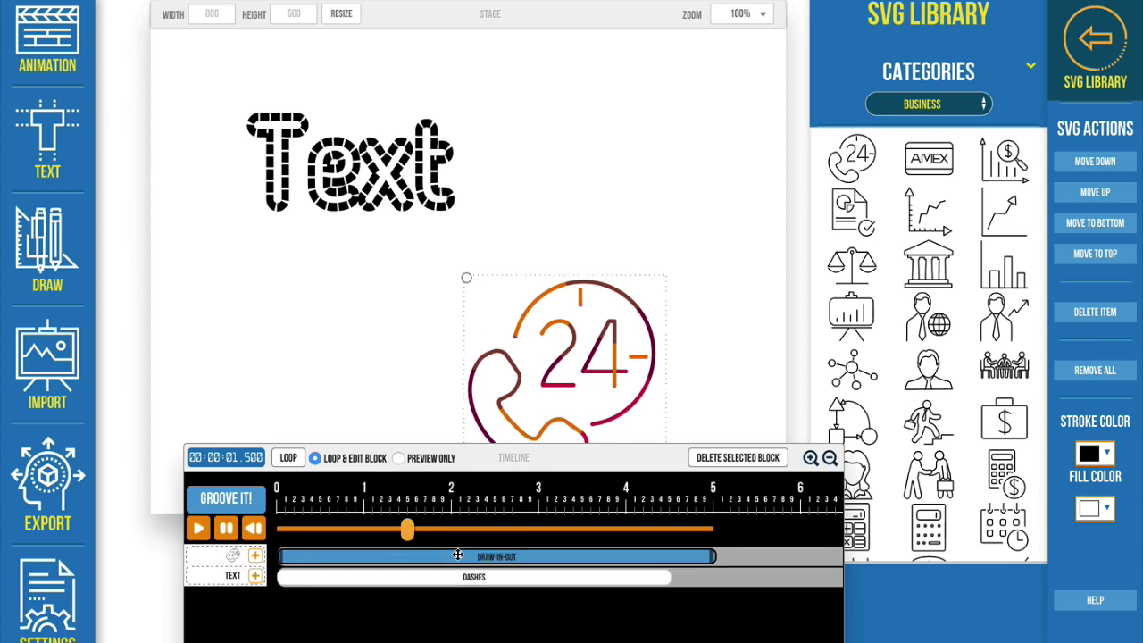
{"action": "left_click", "coordinate": [56, 43]}
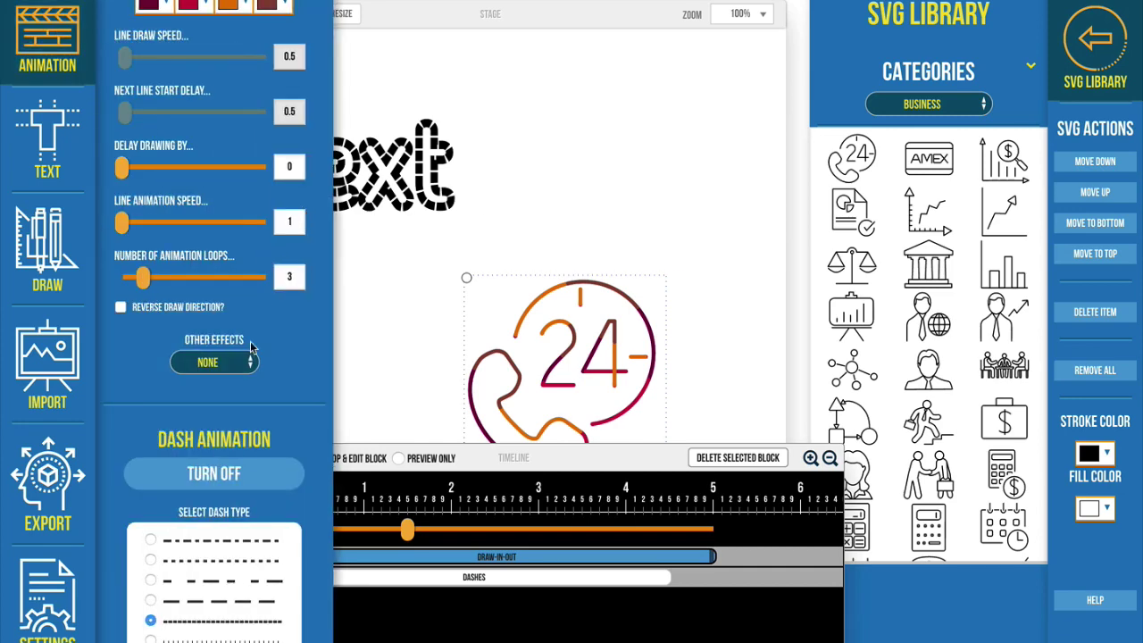
{"action": "scroll", "coordinate": [251, 346], "scroll_direction": "up", "scroll_amount": 5}
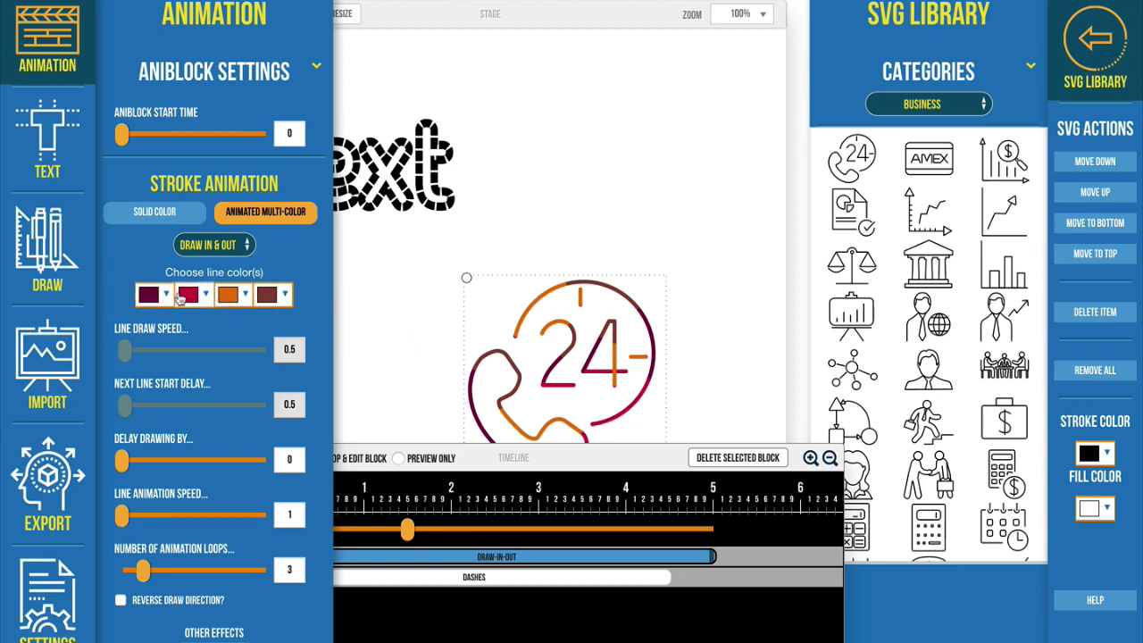
Set the phone icon's line colours to green, blue, red and orange.
{"action": "left_click", "coordinate": [154, 296]}
{"action": "scroll", "coordinate": [217, 429], "scroll_direction": "down", "scroll_amount": 3}
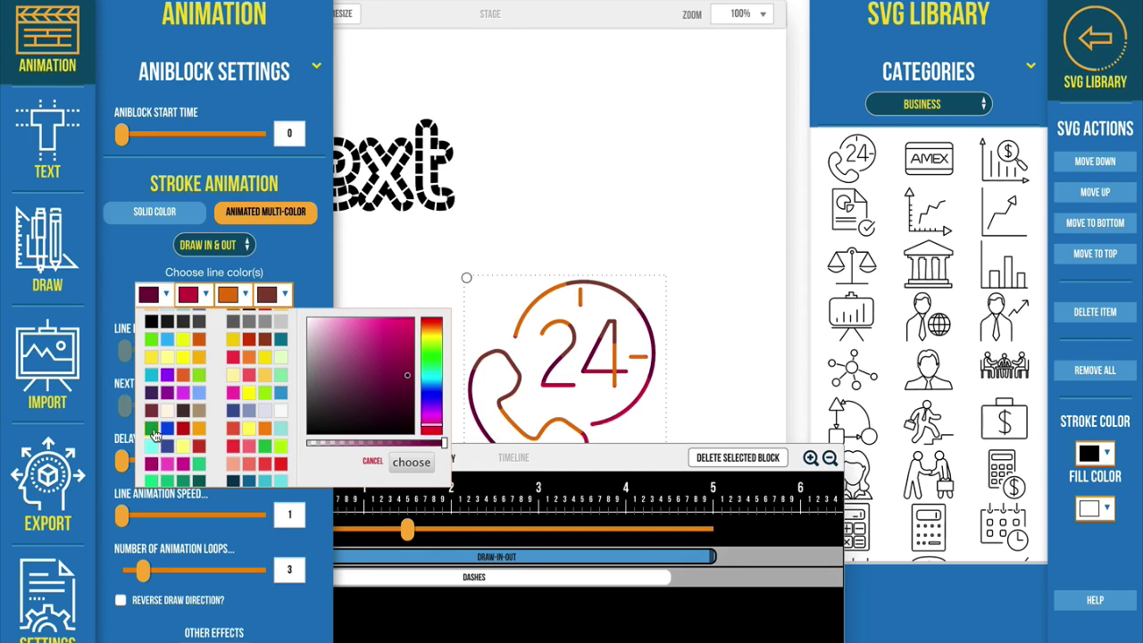
{"action": "left_click", "coordinate": [416, 456]}
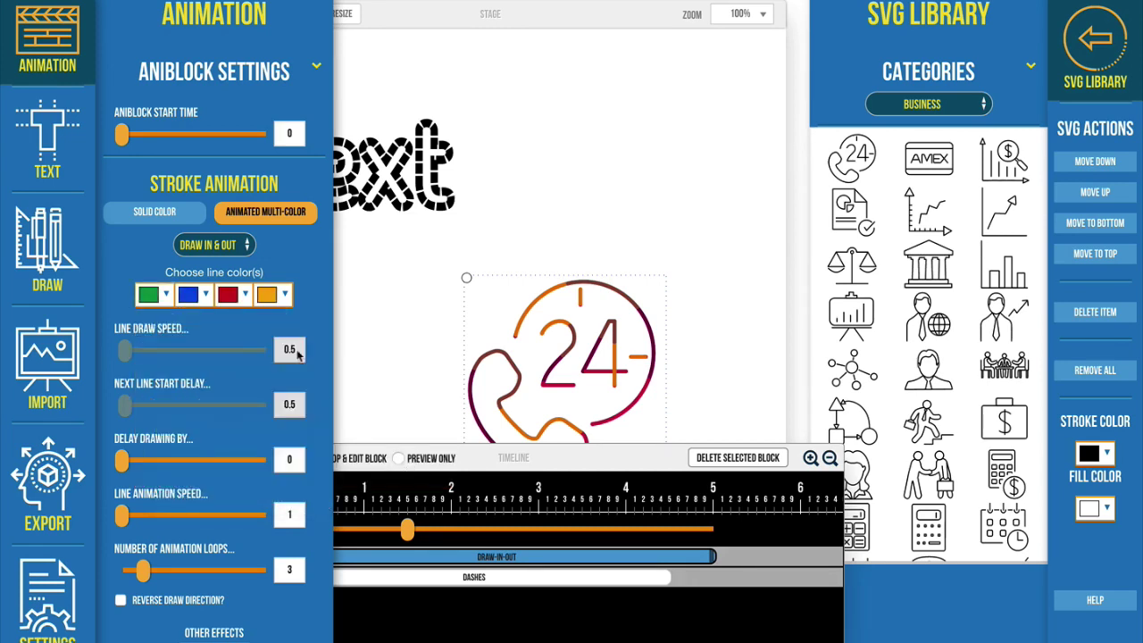
{"action": "left_click", "coordinate": [265, 218]}
{"action": "left_click", "coordinate": [614, 447]}
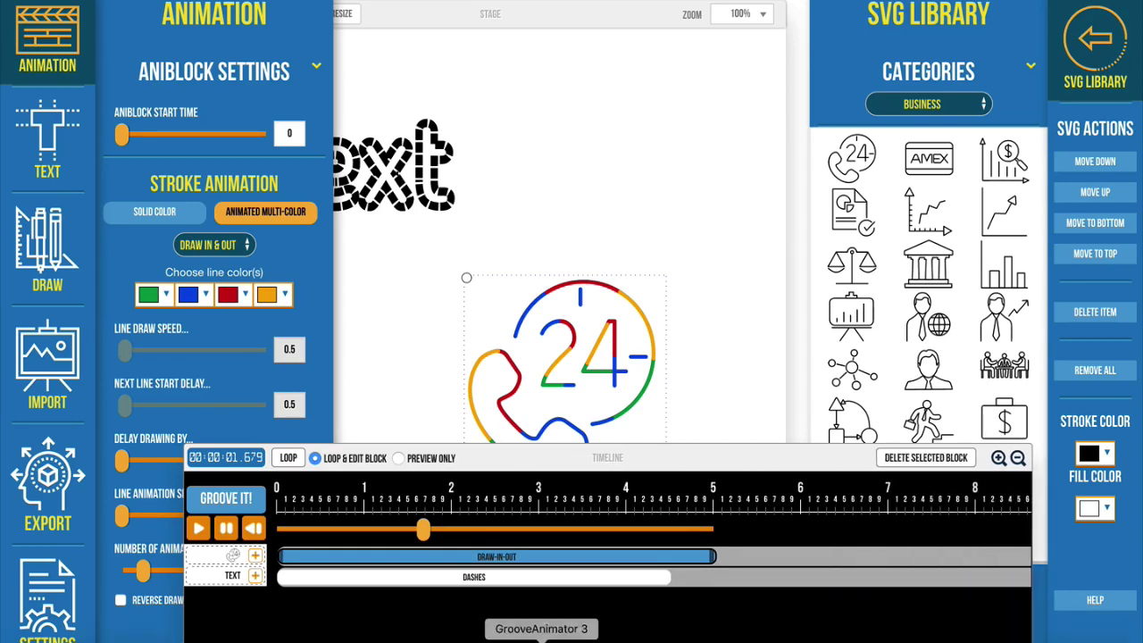
Shift the Text's dashes block so it starts at about 0.68 seconds.
{"action": "mouse_move", "coordinate": [422, 580]}
{"action": "left_mouse_down"}
{"action": "mouse_move", "coordinate": [451, 579]}
{"action": "mouse_move", "coordinate": [392, 578]}
{"action": "left_mouse_up"}
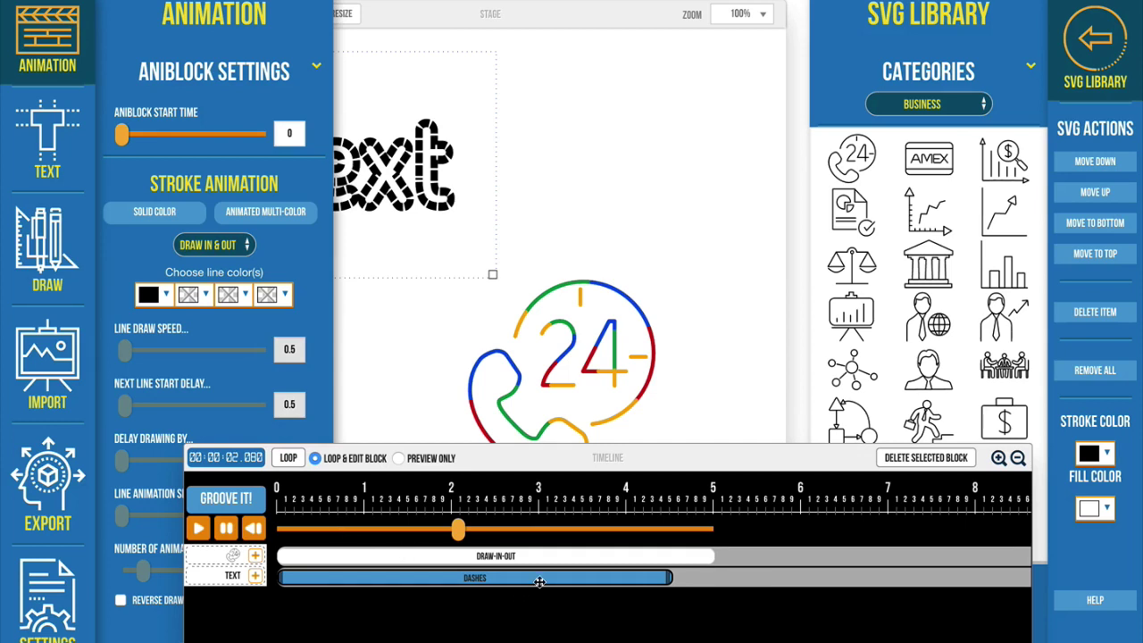
Close the animation settings, shift the timeline left, and show the export settings (60 fps, QuickTime).
{"action": "left_click", "coordinate": [35, 47]}
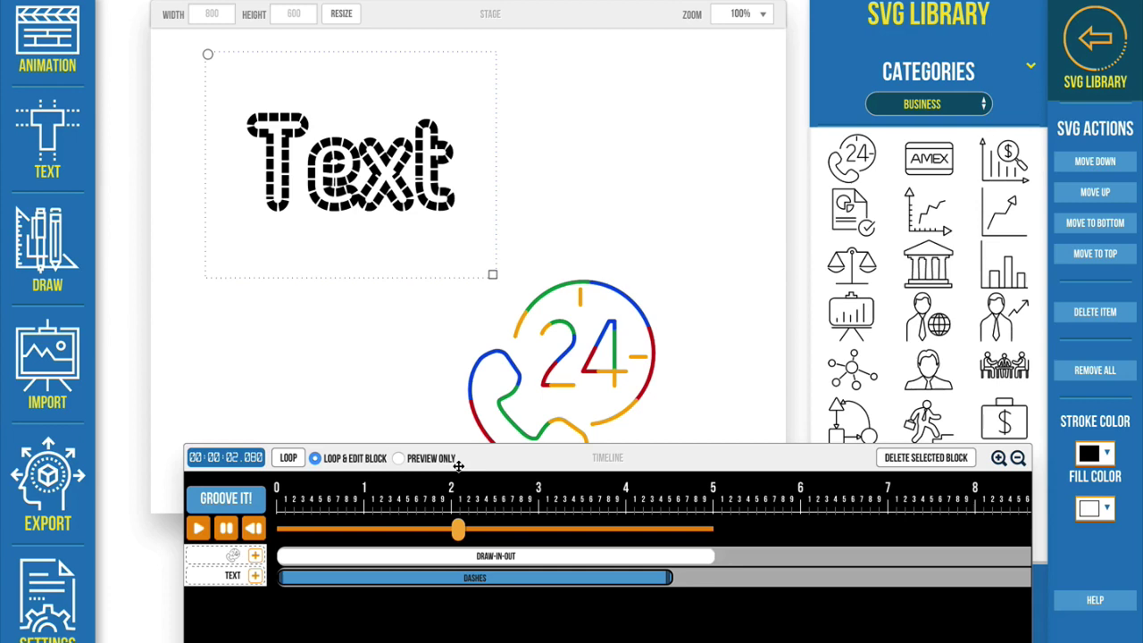
{"action": "left_click_drag", "start_coordinate": [542, 452], "coordinate": [473, 458]}
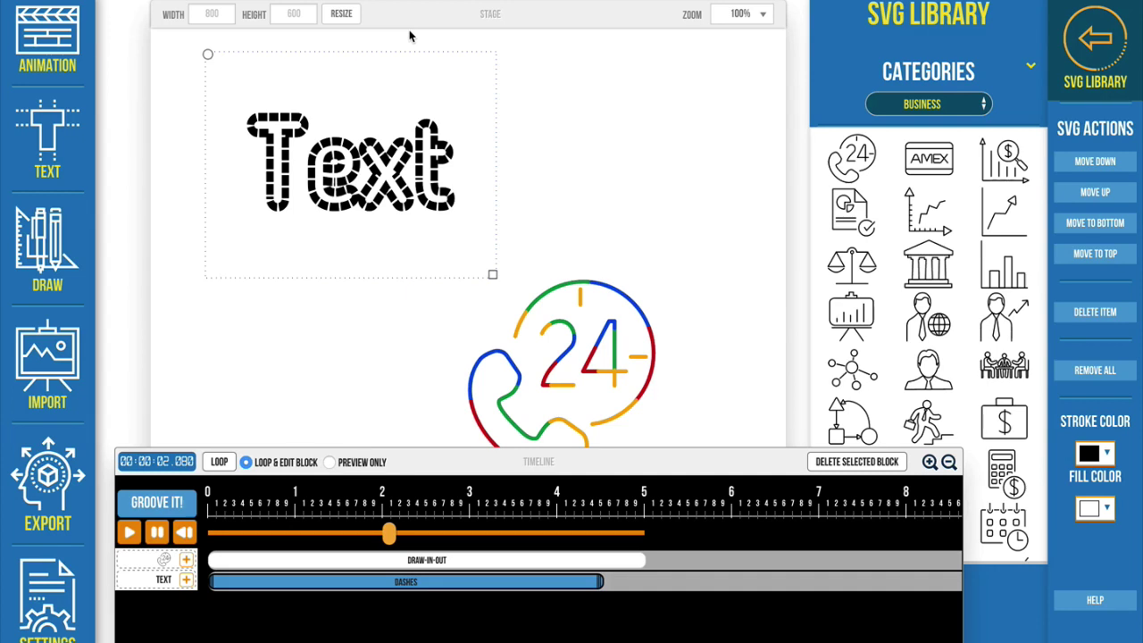
{"action": "left_click", "coordinate": [410, 35]}
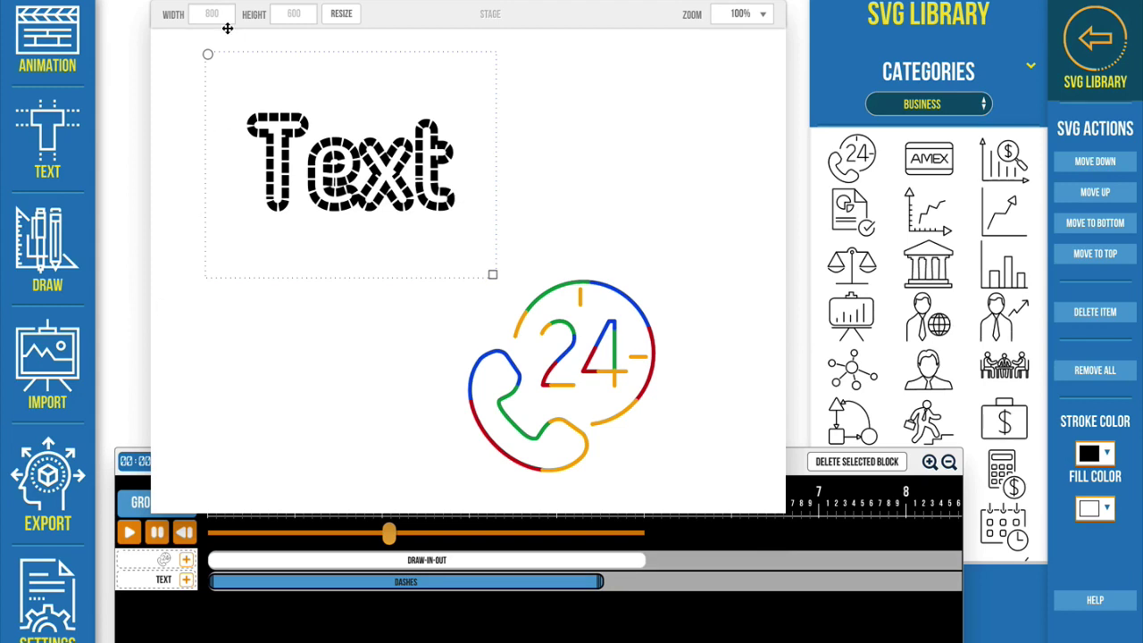
{"action": "left_click", "coordinate": [47, 482]}
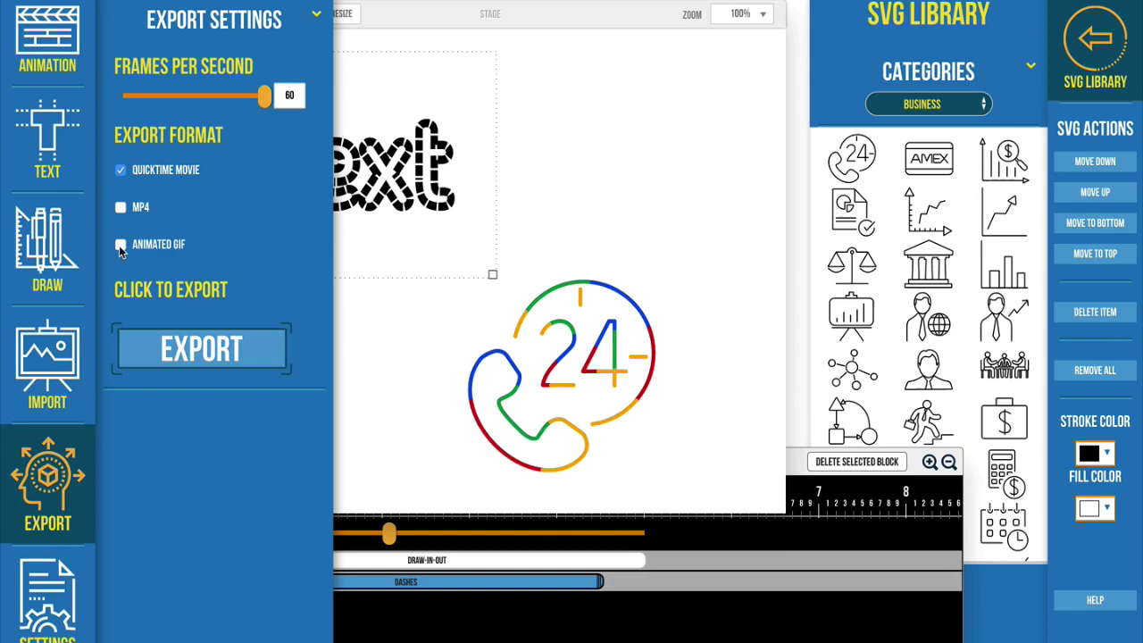
Toggle the export settings closed, open, and closed again to clear the stage.
{"action": "left_click", "coordinate": [47, 482]}
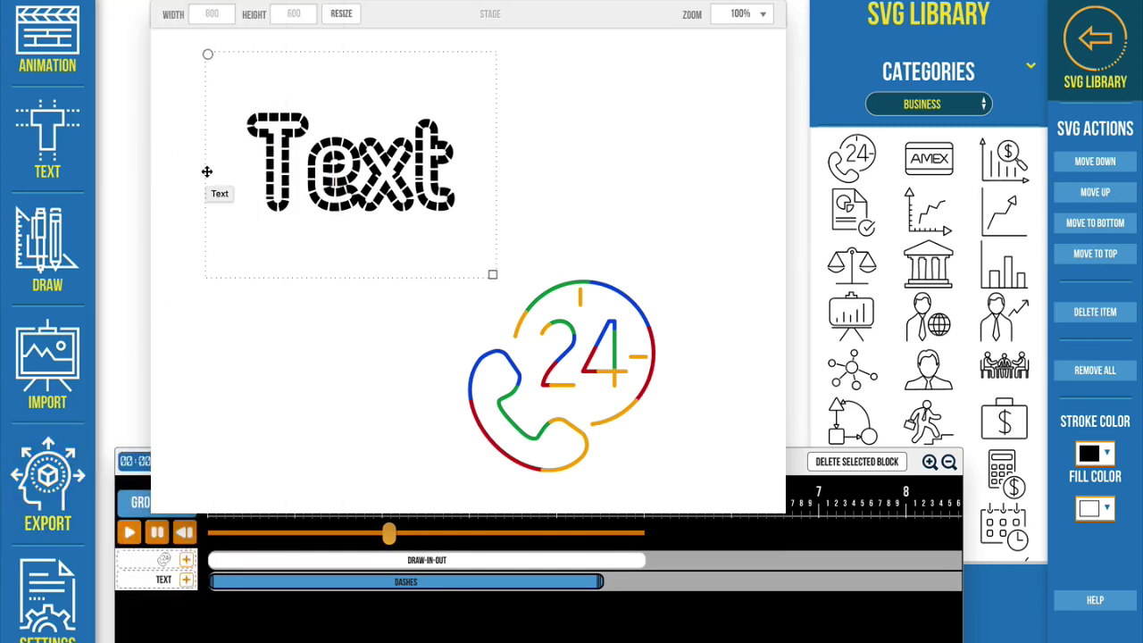
{"action": "left_click", "coordinate": [47, 482]}
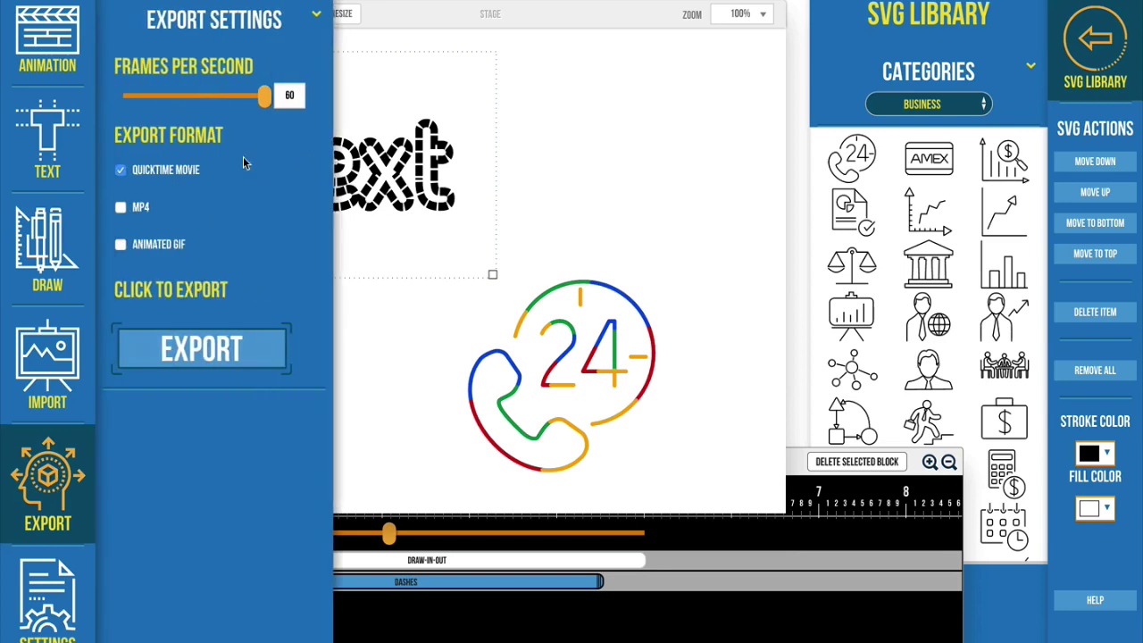
{"action": "left_click", "coordinate": [25, 486]}
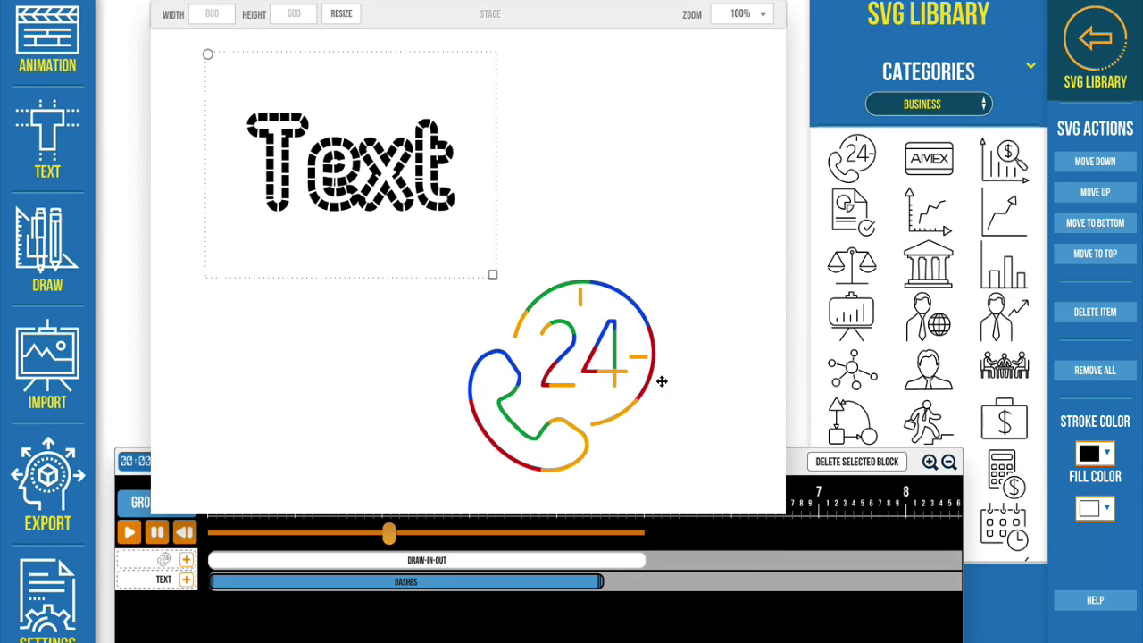
Browse the block's stroke, dash, fade and zoom animation options down to Fade.
{"action": "left_click", "coordinate": [67, 31]}
{"action": "scroll", "coordinate": [185, 362], "scroll_direction": "down", "scroll_amount": 5}
{"action": "scroll", "coordinate": [185, 363], "scroll_direction": "down", "scroll_amount": 5}
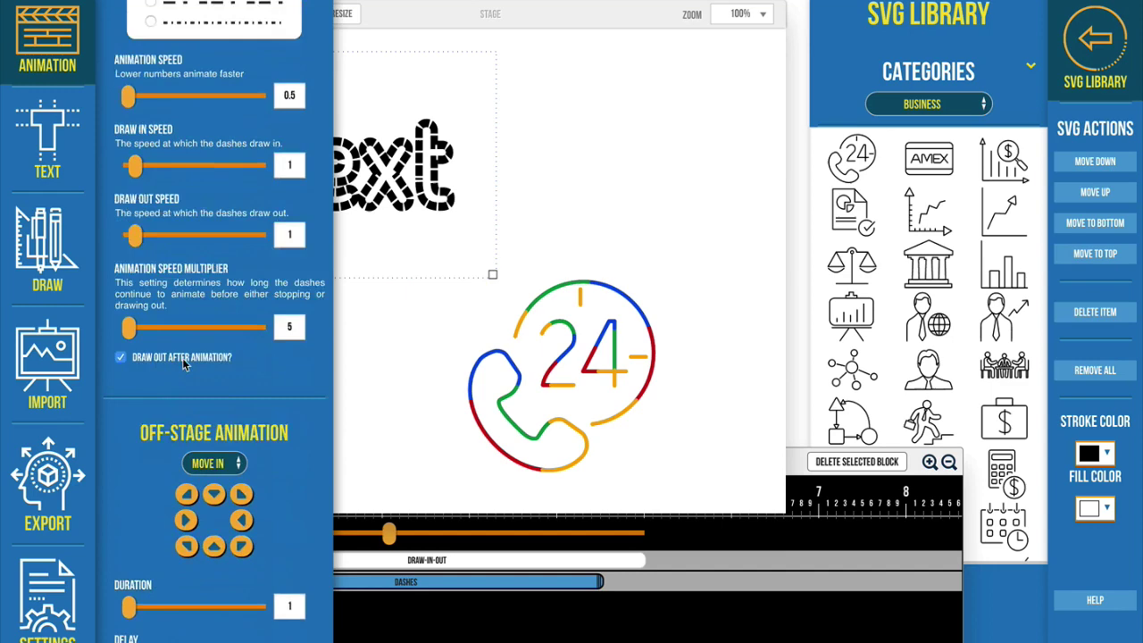
{"action": "scroll", "coordinate": [182, 358], "scroll_direction": "up", "scroll_amount": 5}
{"action": "scroll", "coordinate": [182, 358], "scroll_direction": "up", "scroll_amount": 5}
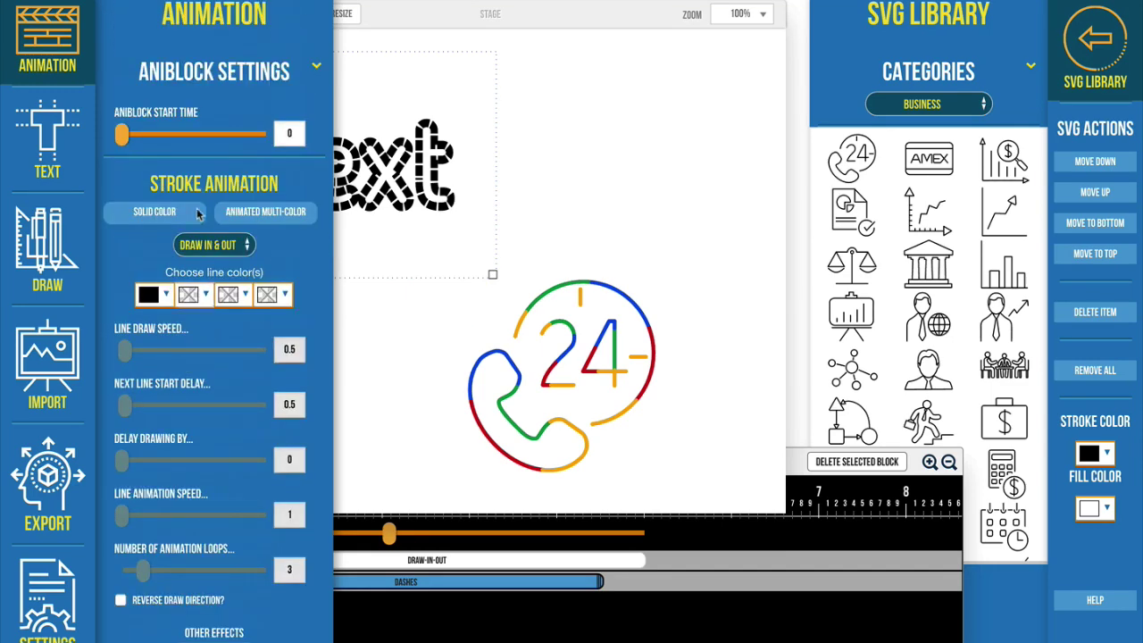
{"action": "scroll", "coordinate": [227, 250], "scroll_direction": "down", "scroll_amount": 5}
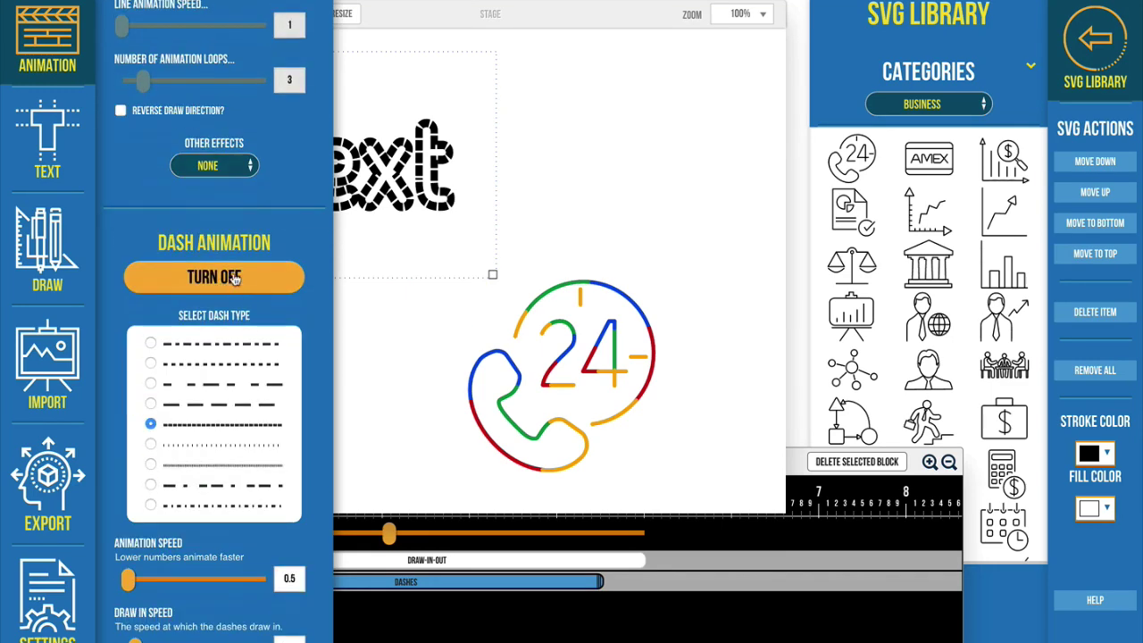
{"action": "scroll", "coordinate": [213, 259], "scroll_direction": "up", "scroll_amount": 5}
{"action": "scroll", "coordinate": [213, 259], "scroll_direction": "down", "scroll_amount": 5}
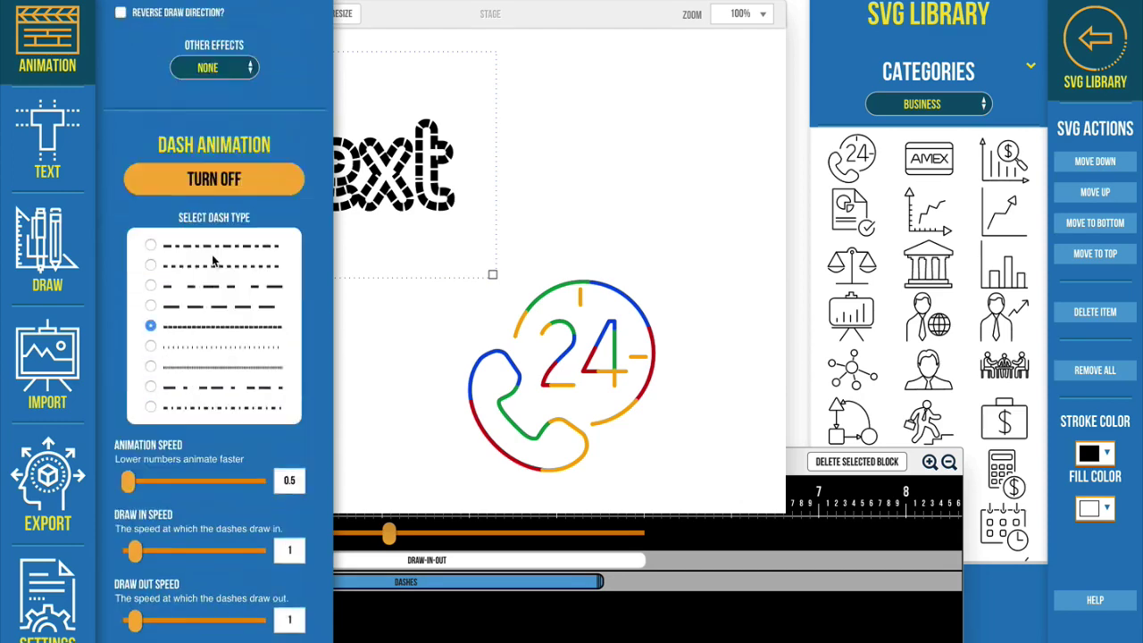
{"action": "scroll", "coordinate": [214, 259], "scroll_direction": "down", "scroll_amount": 3}
{"action": "scroll", "coordinate": [213, 256], "scroll_direction": "down", "scroll_amount": 2}
{"action": "scroll", "coordinate": [214, 256], "scroll_direction": "down", "scroll_amount": 4}
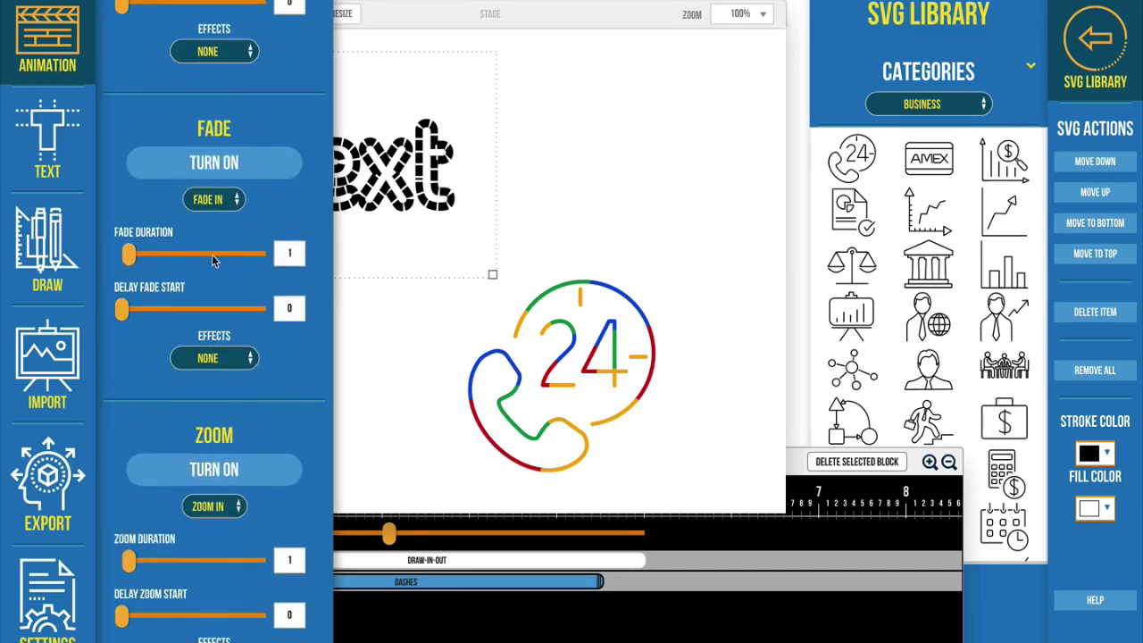
{"action": "scroll", "coordinate": [218, 268], "scroll_direction": "down", "scroll_amount": 5}
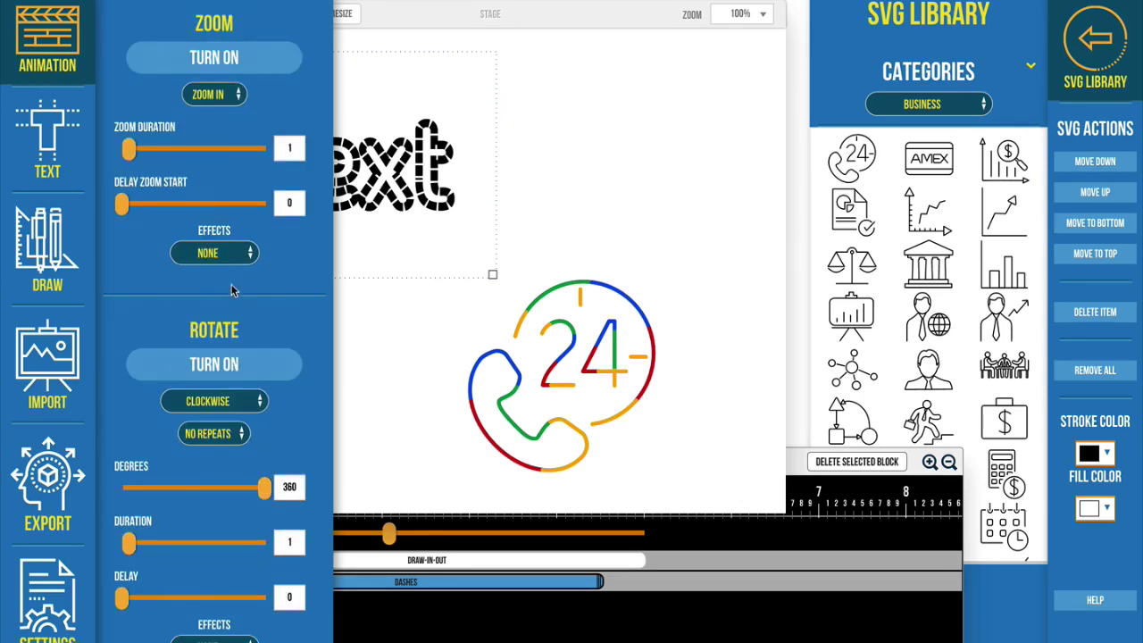
{"action": "scroll", "coordinate": [223, 340], "scroll_direction": "down", "scroll_amount": 5}
{"action": "scroll", "coordinate": [224, 357], "scroll_direction": "down", "scroll_amount": 5}
{"action": "scroll", "coordinate": [226, 368], "scroll_direction": "up", "scroll_amount": 2}
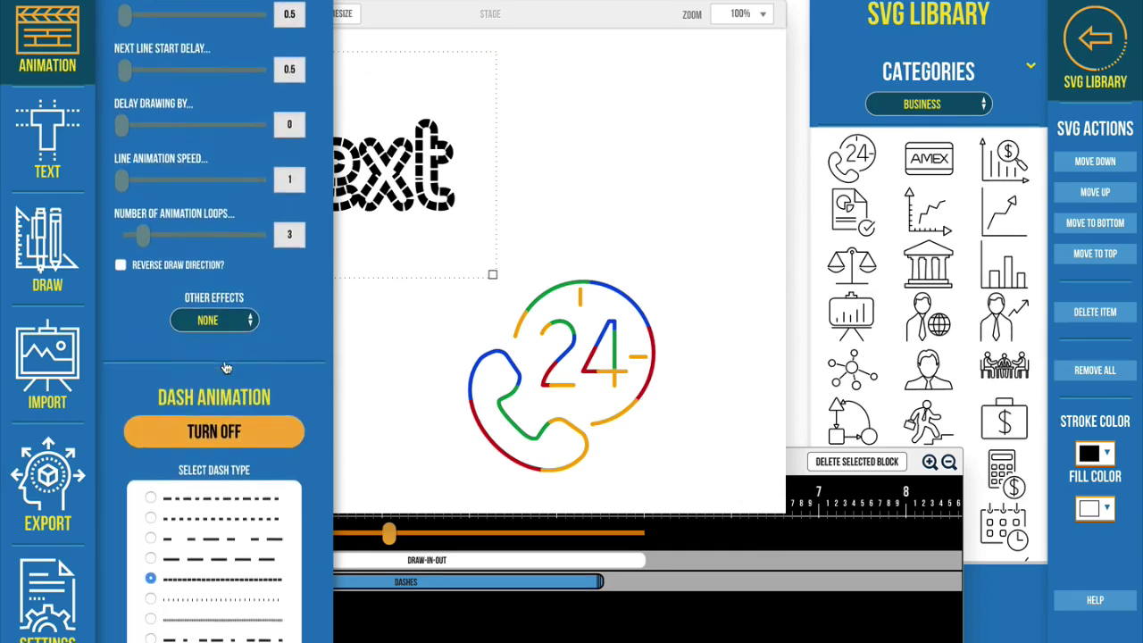
{"action": "scroll", "coordinate": [226, 368], "scroll_direction": "up", "scroll_amount": 4}
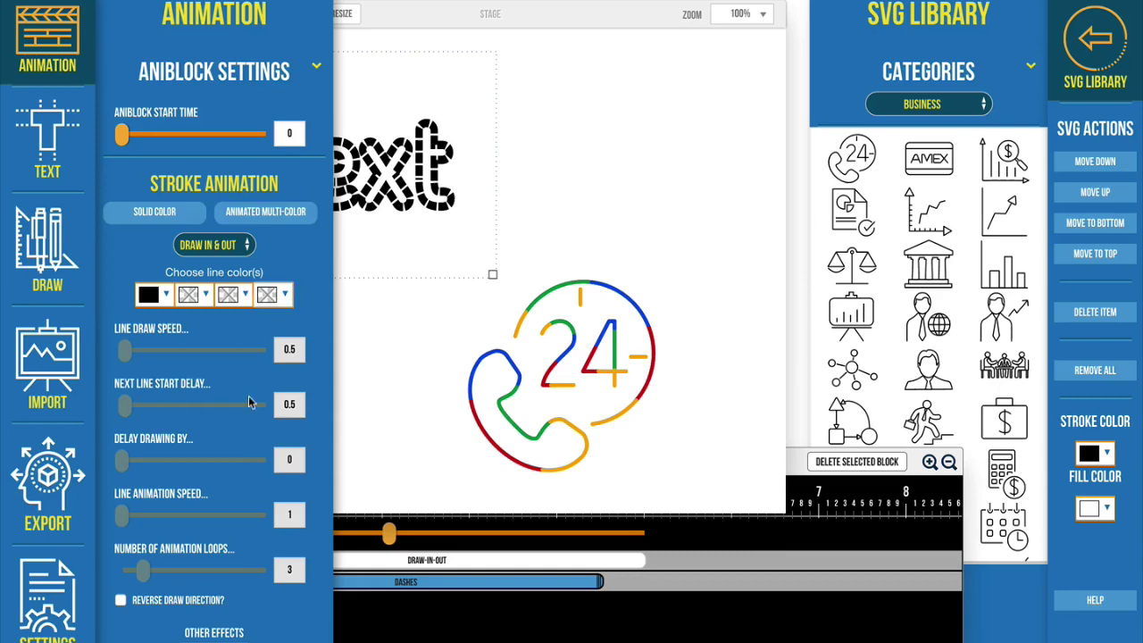
{"action": "scroll", "coordinate": [234, 436], "scroll_direction": "down", "scroll_amount": 5}
{"action": "scroll", "coordinate": [234, 436], "scroll_direction": "down", "scroll_amount": 5}
{"action": "scroll", "coordinate": [234, 436], "scroll_direction": "down", "scroll_amount": 3}
{"action": "scroll", "coordinate": [234, 435], "scroll_direction": "down", "scroll_amount": 2}
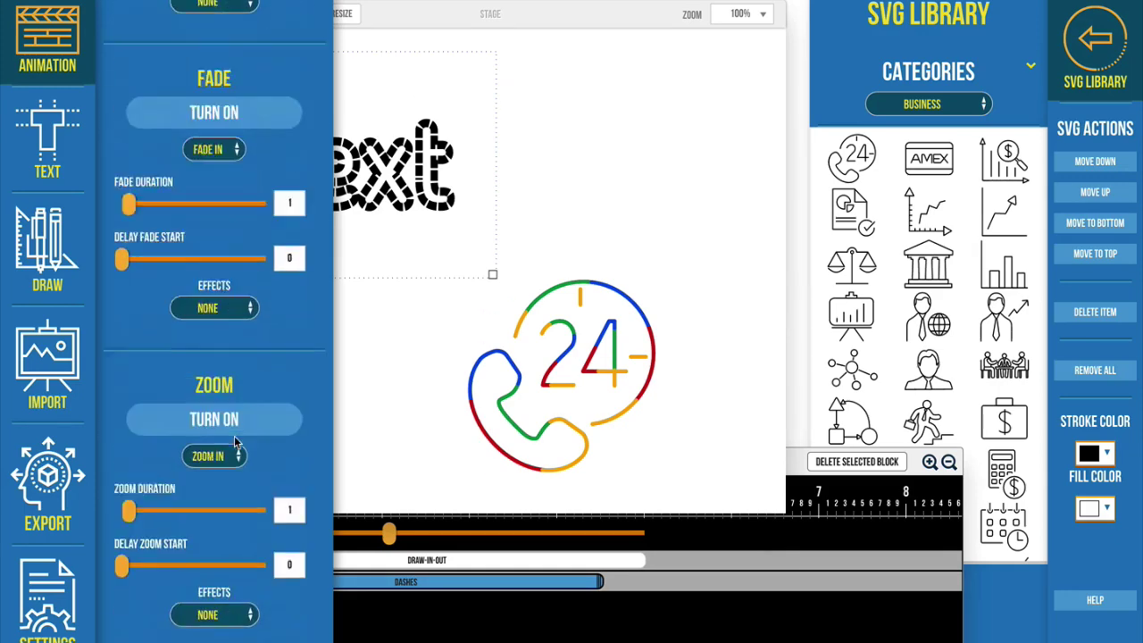
{"action": "scroll", "coordinate": [234, 436], "scroll_direction": "up", "scroll_amount": 2}
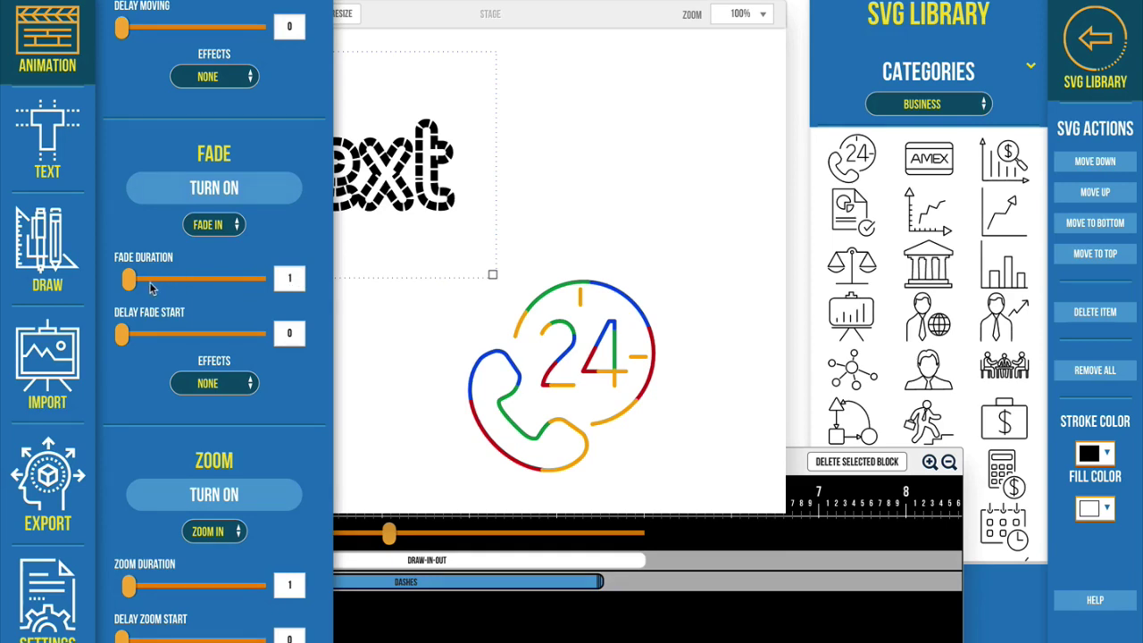
Make the block fade out with a fade duration of about 1.1.
{"action": "left_click", "coordinate": [214, 225]}
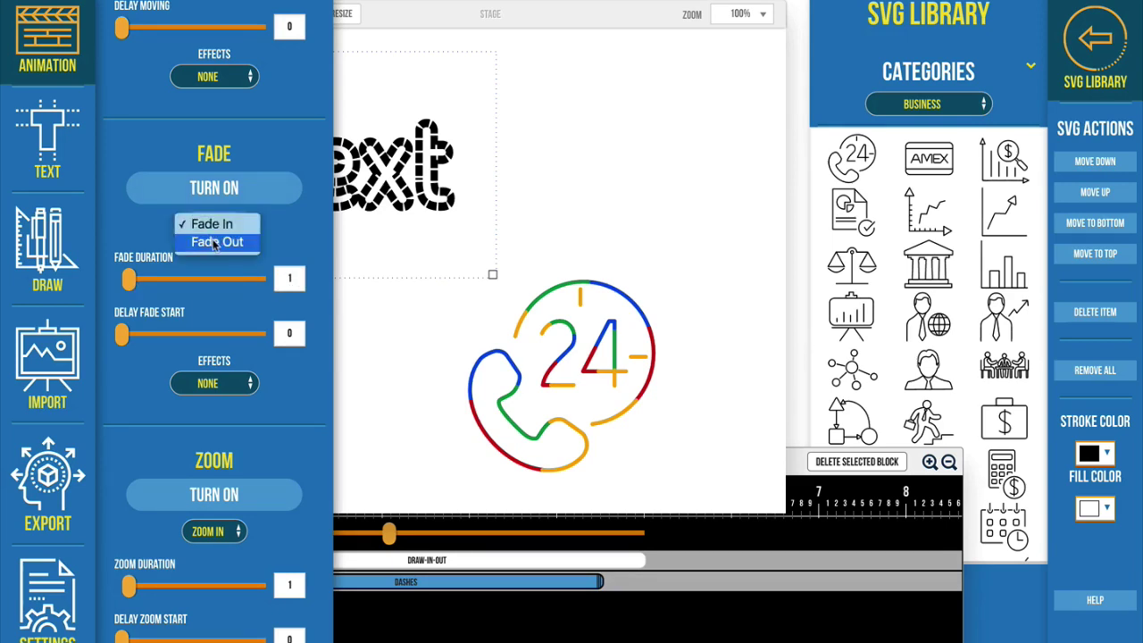
{"action": "left_click", "coordinate": [217, 242]}
{"action": "mouse_move", "coordinate": [130, 280]}
{"action": "left_mouse_down"}
{"action": "mouse_move", "coordinate": [175, 279]}
{"action": "mouse_move", "coordinate": [180, 294]}
{"action": "mouse_move", "coordinate": [89, 280]}
{"action": "left_mouse_up"}
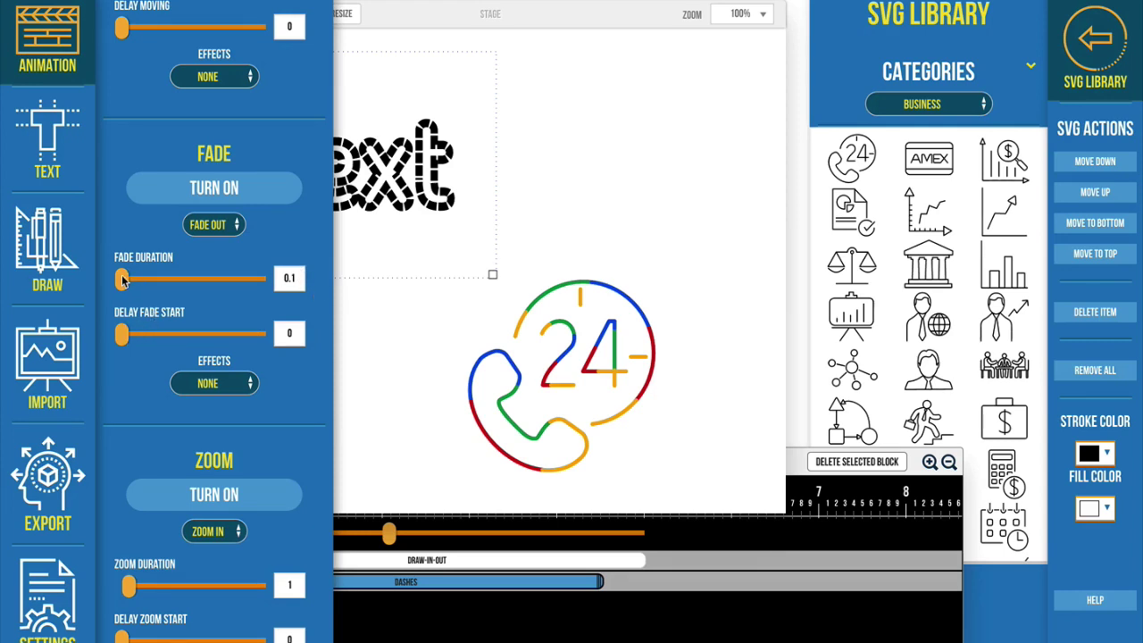
{"action": "left_click_drag", "start_coordinate": [122, 280], "coordinate": [132, 284]}
Try a fade start delay, keep the None easing effect, and reset the delay to 0.
{"action": "left_click_drag", "start_coordinate": [123, 336], "coordinate": [177, 346]}
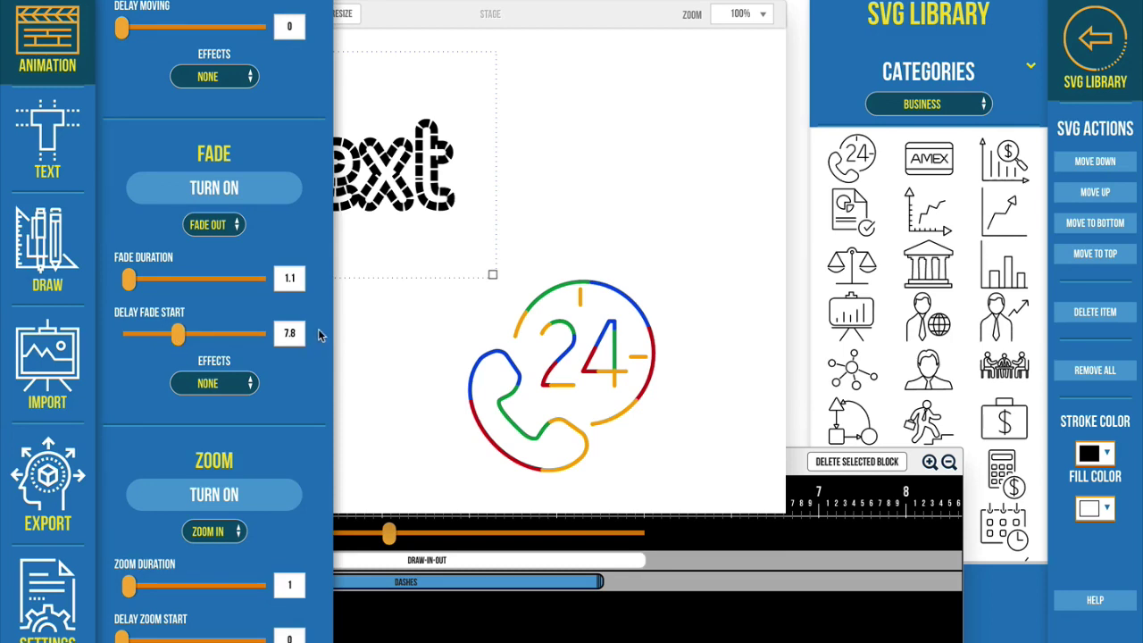
{"action": "double_click", "coordinate": [290, 334]}
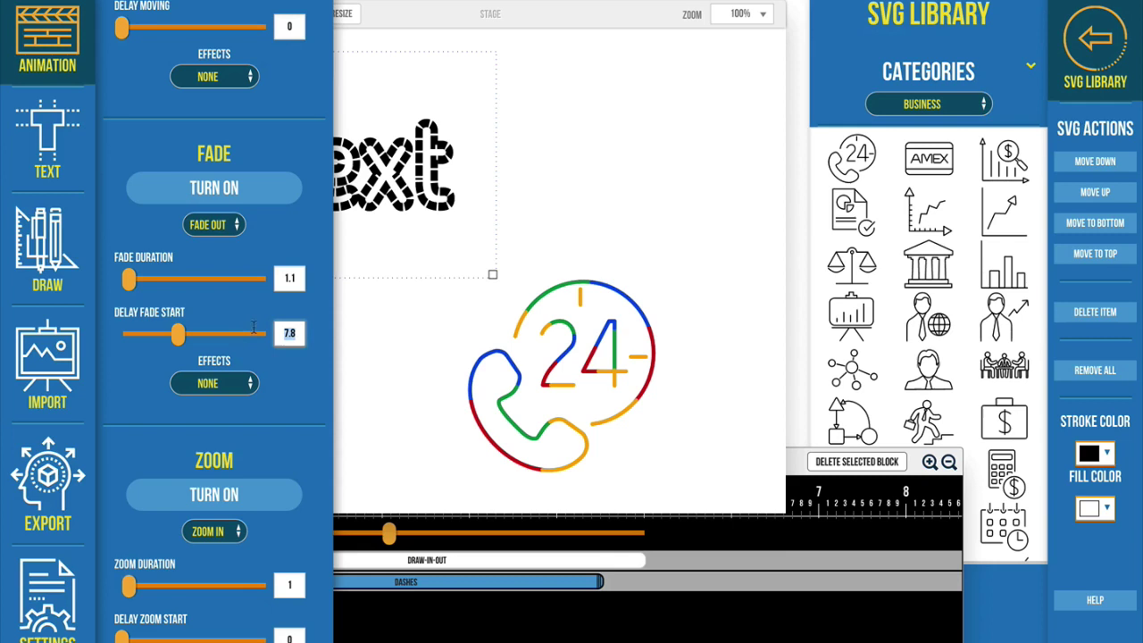
{"action": "left_click", "coordinate": [227, 383]}
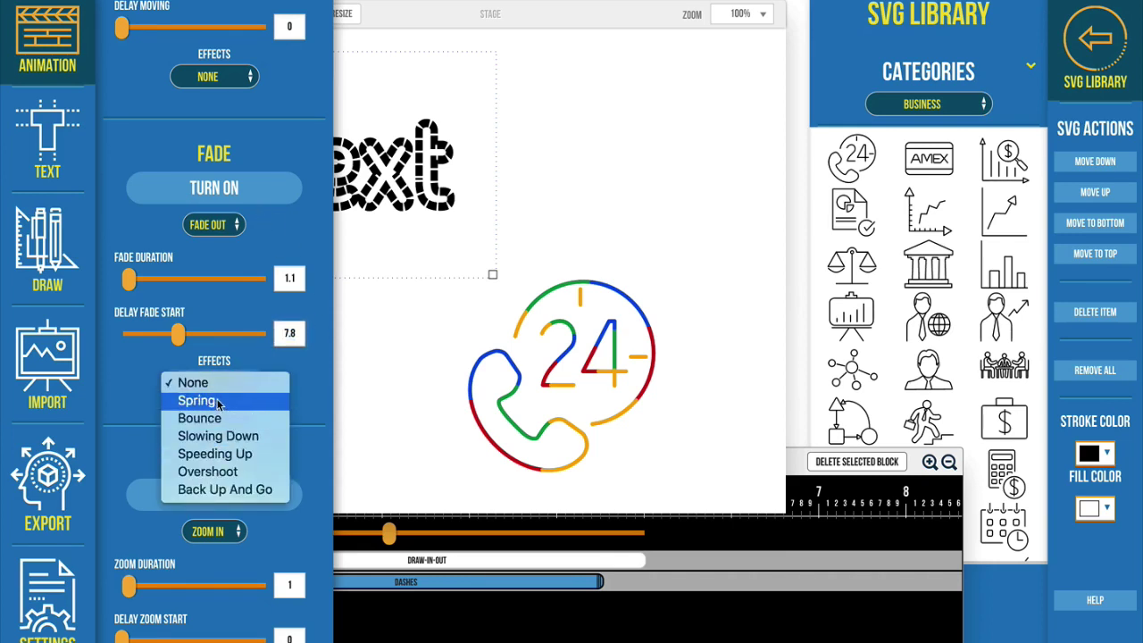
{"action": "left_click", "coordinate": [302, 365]}
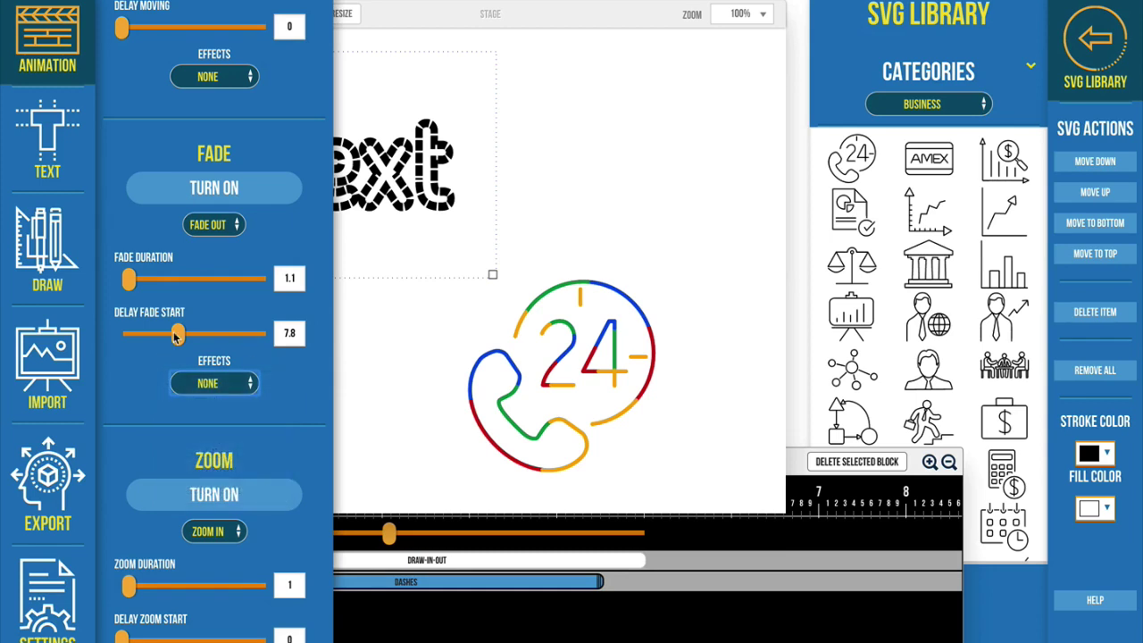
{"action": "left_click_drag", "start_coordinate": [178, 334], "coordinate": [114, 333]}
View the SVG import panel, browse the animation settings, then close them to reveal the stage.
{"action": "left_click", "coordinate": [46, 366]}
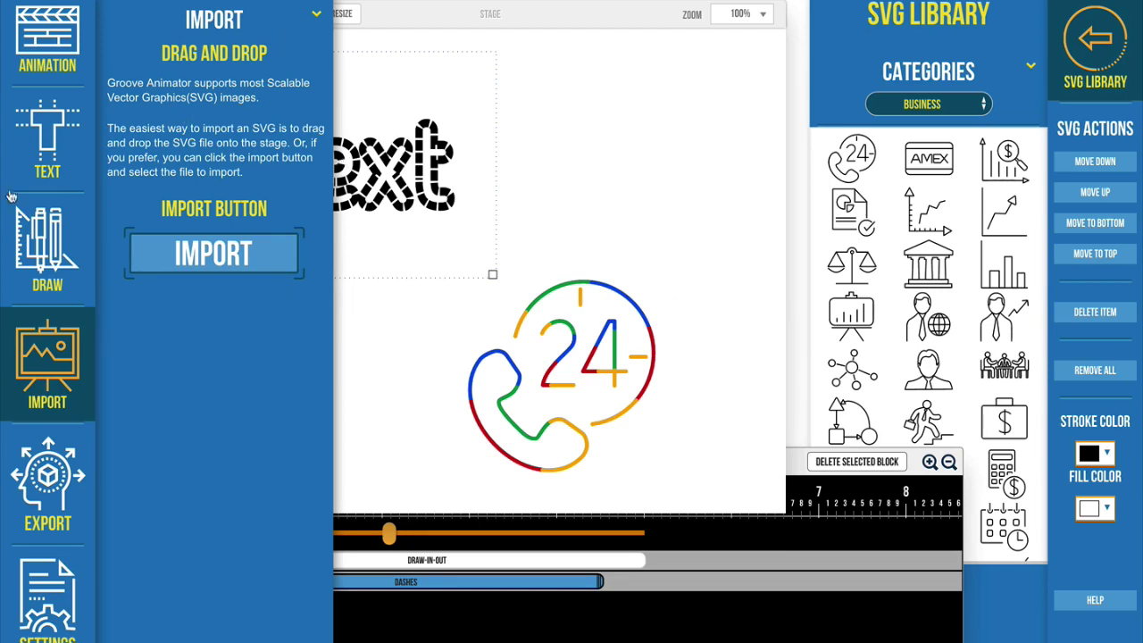
{"action": "left_click", "coordinate": [47, 35]}
{"action": "scroll", "coordinate": [97, 360], "scroll_direction": "down", "scroll_amount": 5}
{"action": "scroll", "coordinate": [192, 565], "scroll_direction": "down", "scroll_amount": 1}
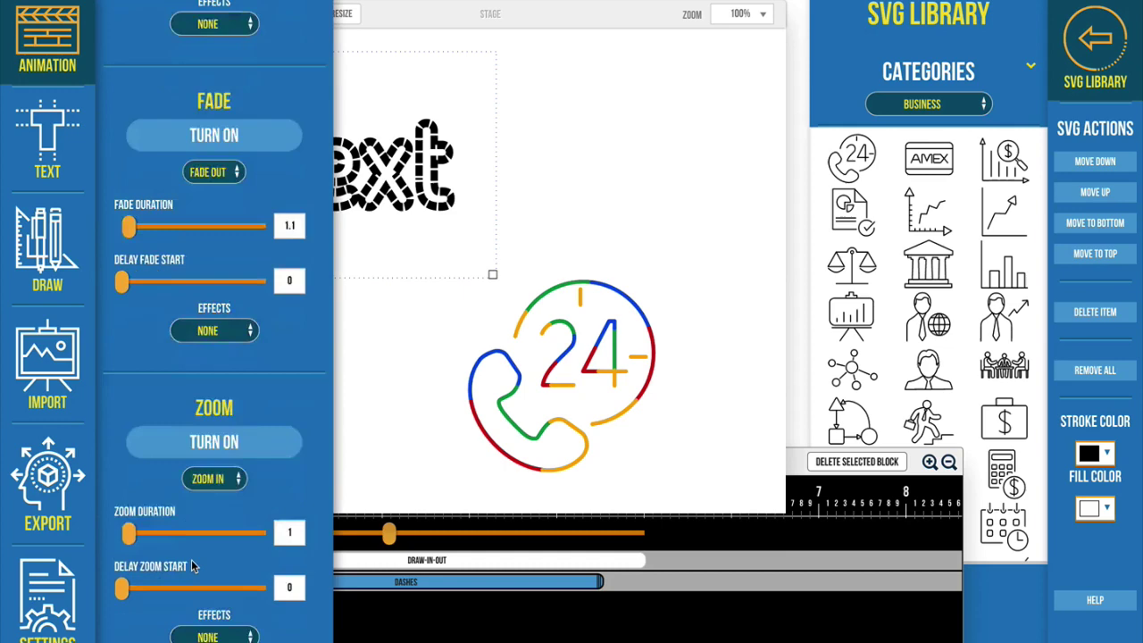
{"action": "scroll", "coordinate": [191, 566], "scroll_direction": "down", "scroll_amount": 4}
{"action": "scroll", "coordinate": [191, 565], "scroll_direction": "up", "scroll_amount": 6}
{"action": "scroll", "coordinate": [192, 565], "scroll_direction": "up", "scroll_amount": 6}
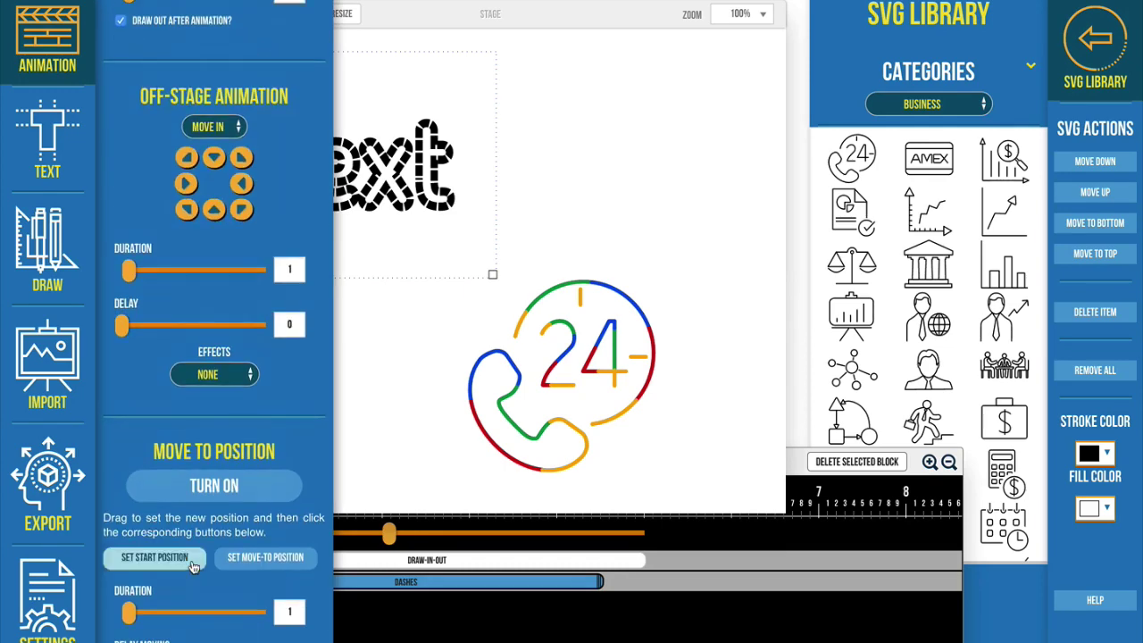
{"action": "scroll", "coordinate": [192, 565], "scroll_direction": "up", "scroll_amount": 5}
{"action": "scroll", "coordinate": [215, 402], "scroll_direction": "up", "scroll_amount": 5}
{"action": "scroll", "coordinate": [233, 249], "scroll_direction": "up", "scroll_amount": 1}
{"action": "scroll", "coordinate": [233, 249], "scroll_direction": "up", "scroll_amount": 3}
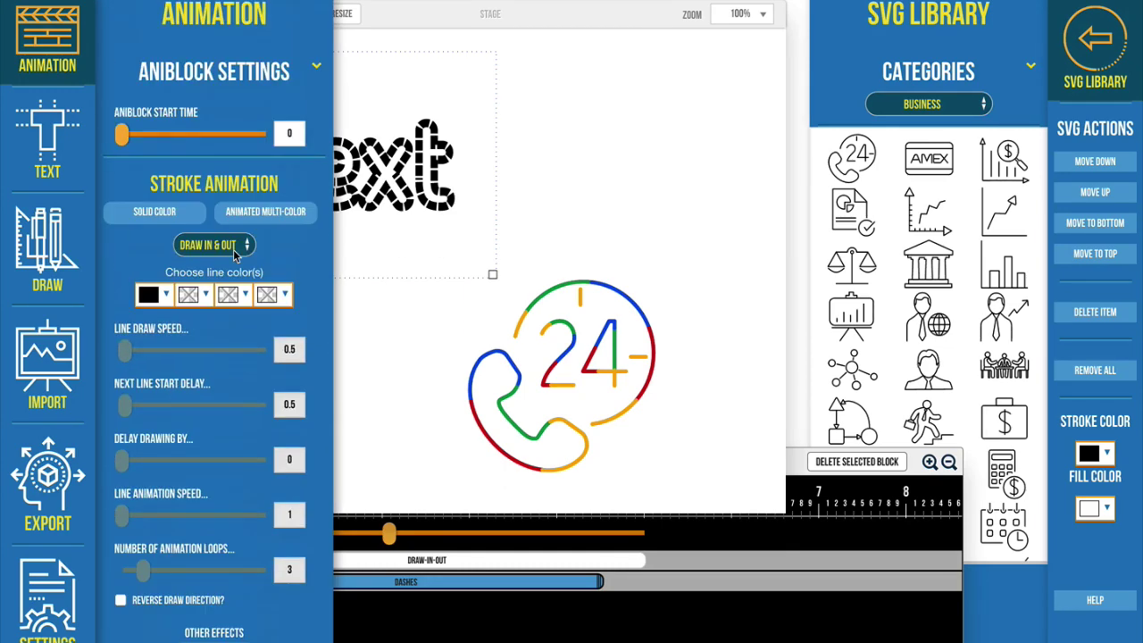
{"action": "left_click", "coordinate": [56, 63]}
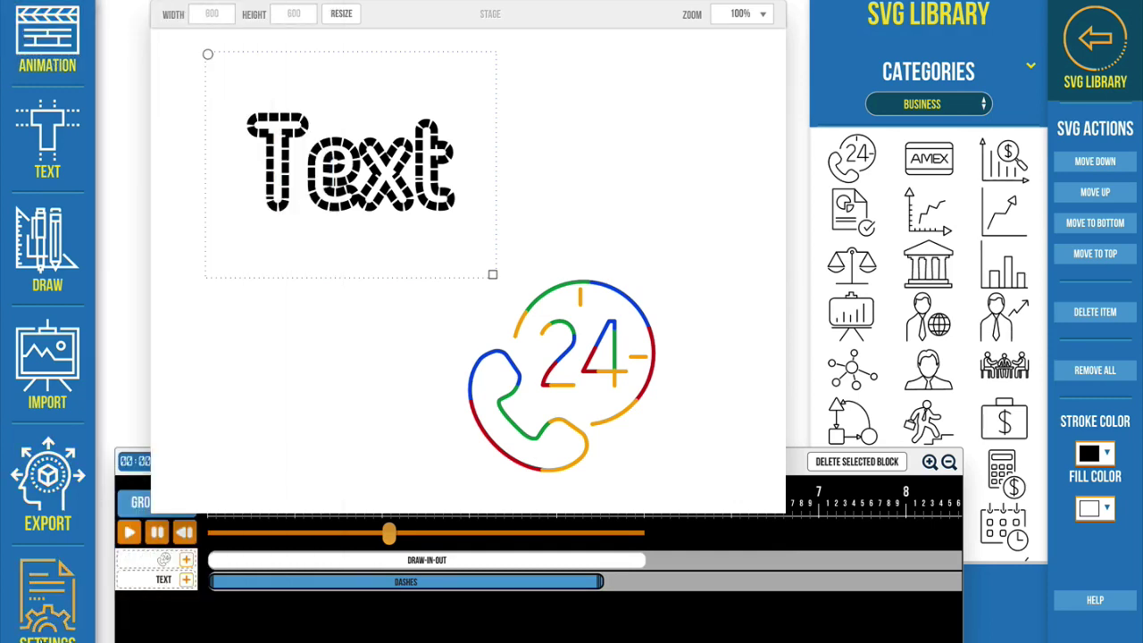
Peek at Stage Settings, toggle the SVG library off and on, and show its category list with Business chosen.
{"action": "left_click", "coordinate": [28, 591]}
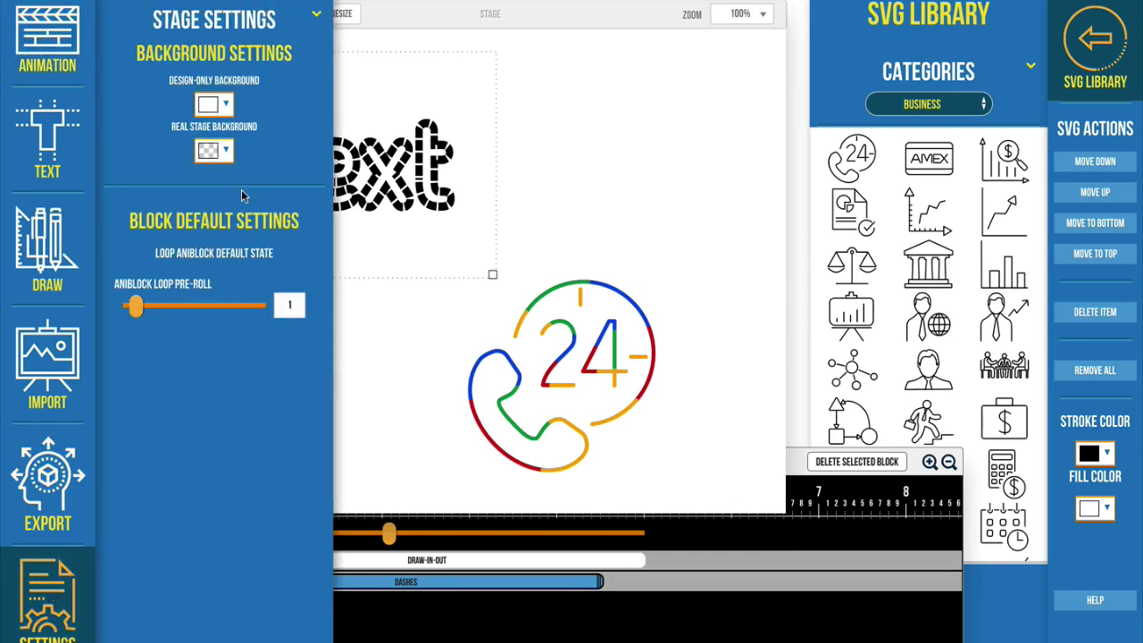
{"action": "left_click", "coordinate": [62, 593]}
{"action": "left_click", "coordinate": [1114, 81]}
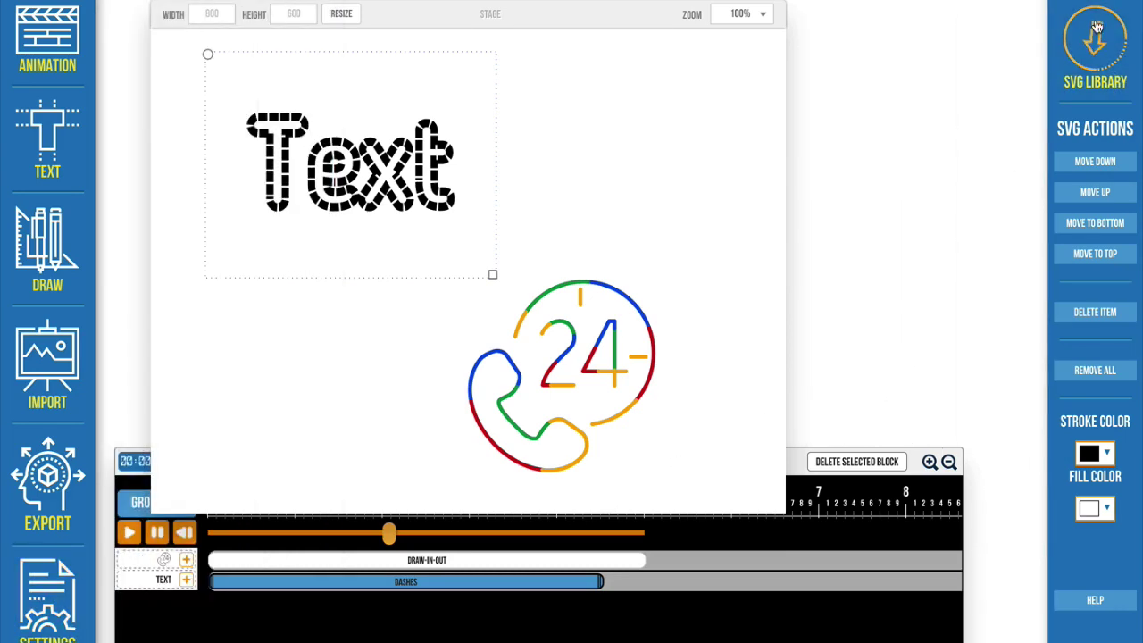
{"action": "left_click", "coordinate": [1098, 46]}
{"action": "left_click", "coordinate": [918, 101]}
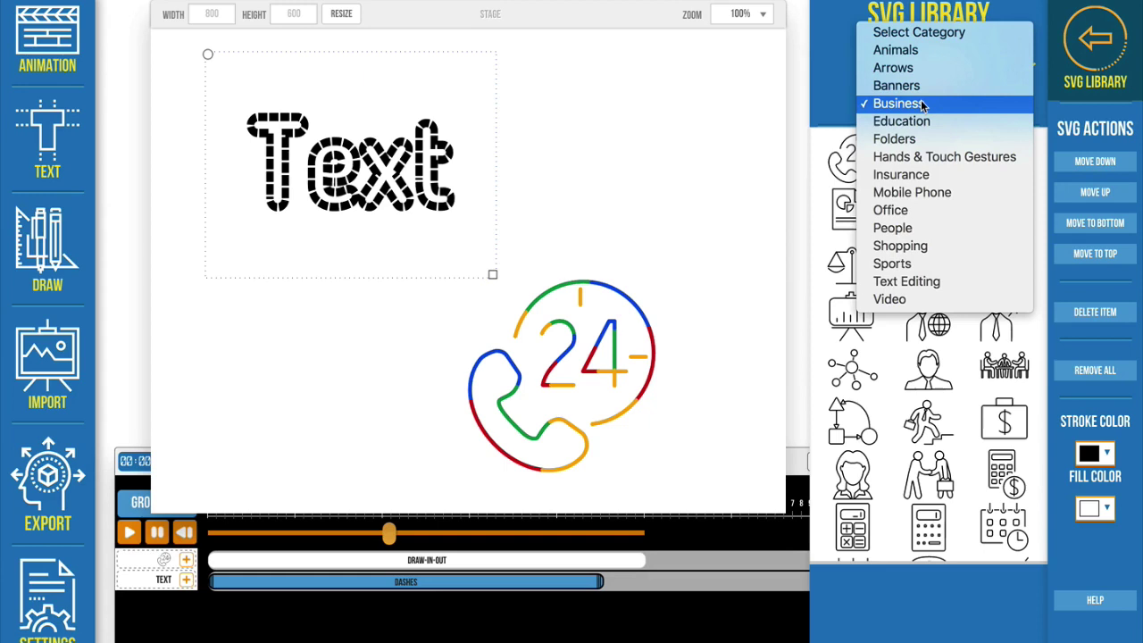
Dismiss the category list keeping Business, then point out SVG Actions buttons like Move Up and Help.
{"action": "left_click", "coordinate": [1026, 13]}
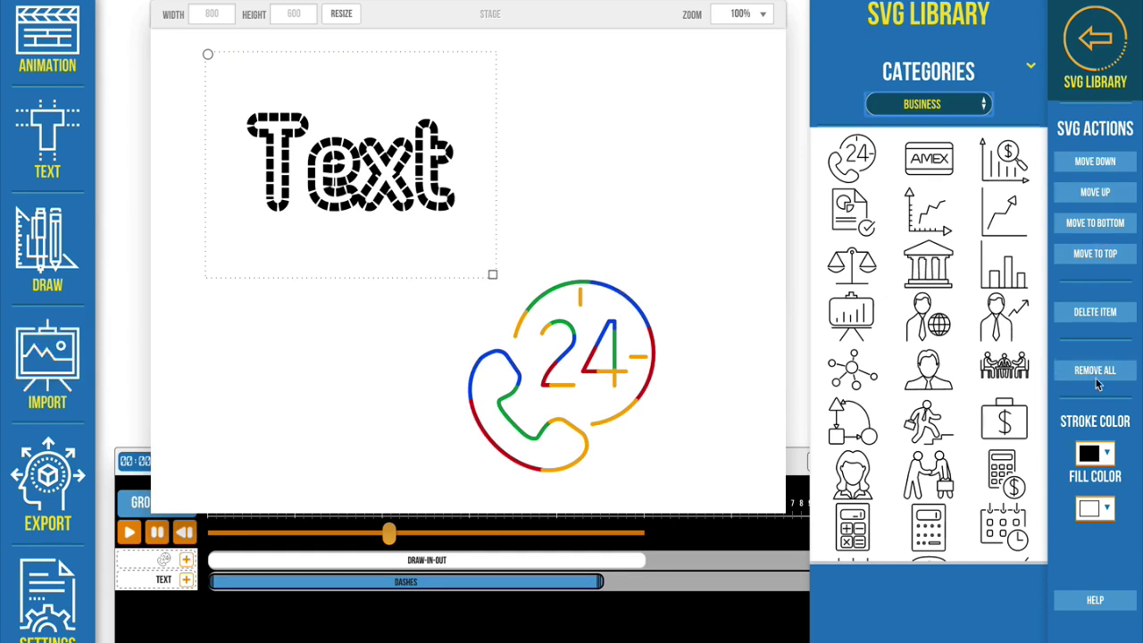
{"action": "left_click", "coordinate": [1095, 193]}
{"action": "left_click", "coordinate": [1094, 605]}
{"action": "left_click", "coordinate": [1086, 607]}
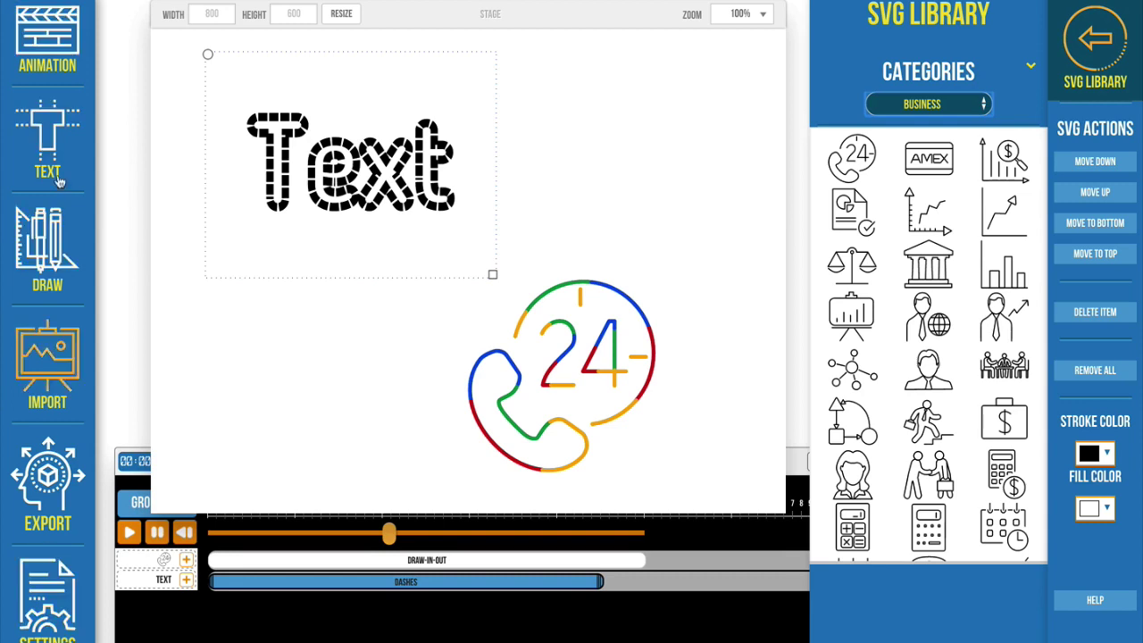
Preview the Import panel, then collapse the SVG library so the timeline spans the full width.
{"action": "left_click", "coordinate": [61, 391]}
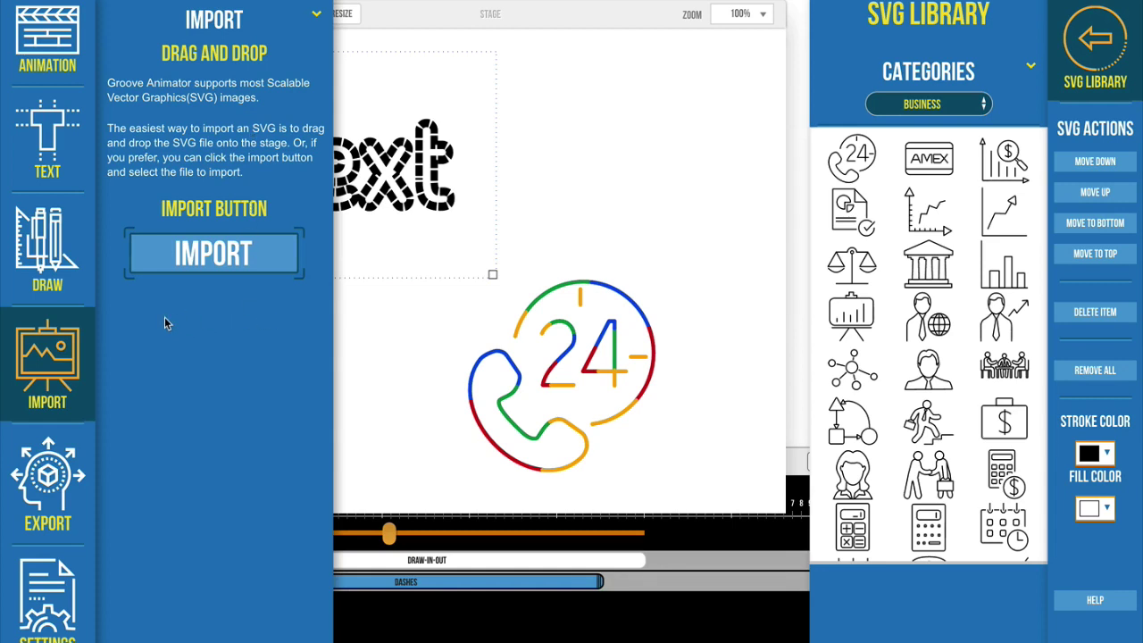
{"action": "left_click", "coordinate": [66, 362]}
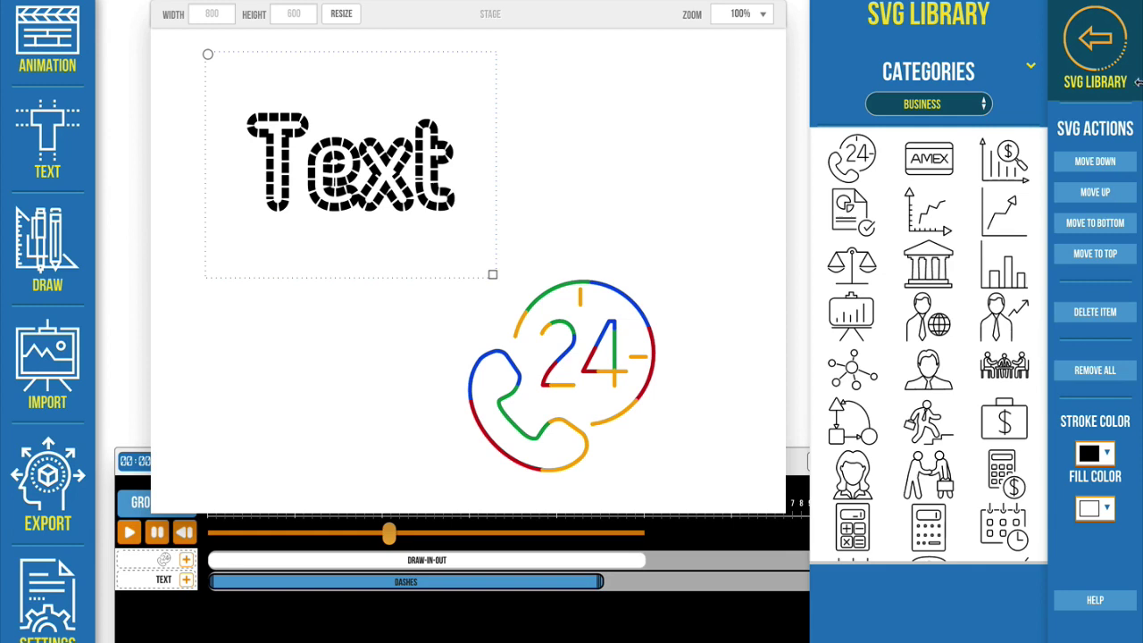
{"action": "left_click", "coordinate": [1103, 53]}
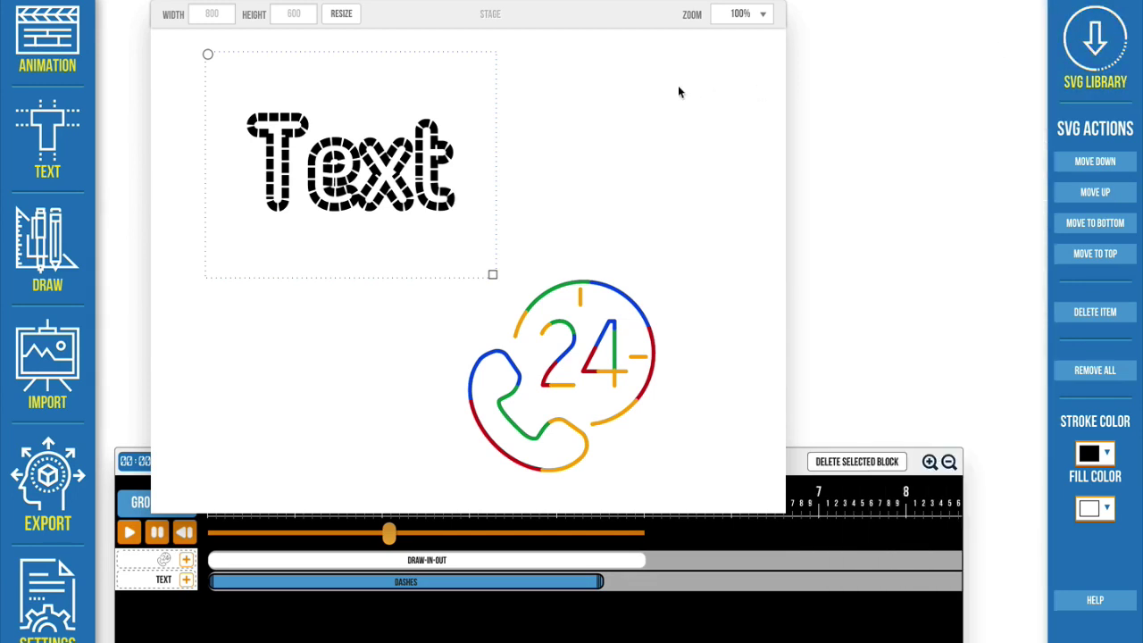